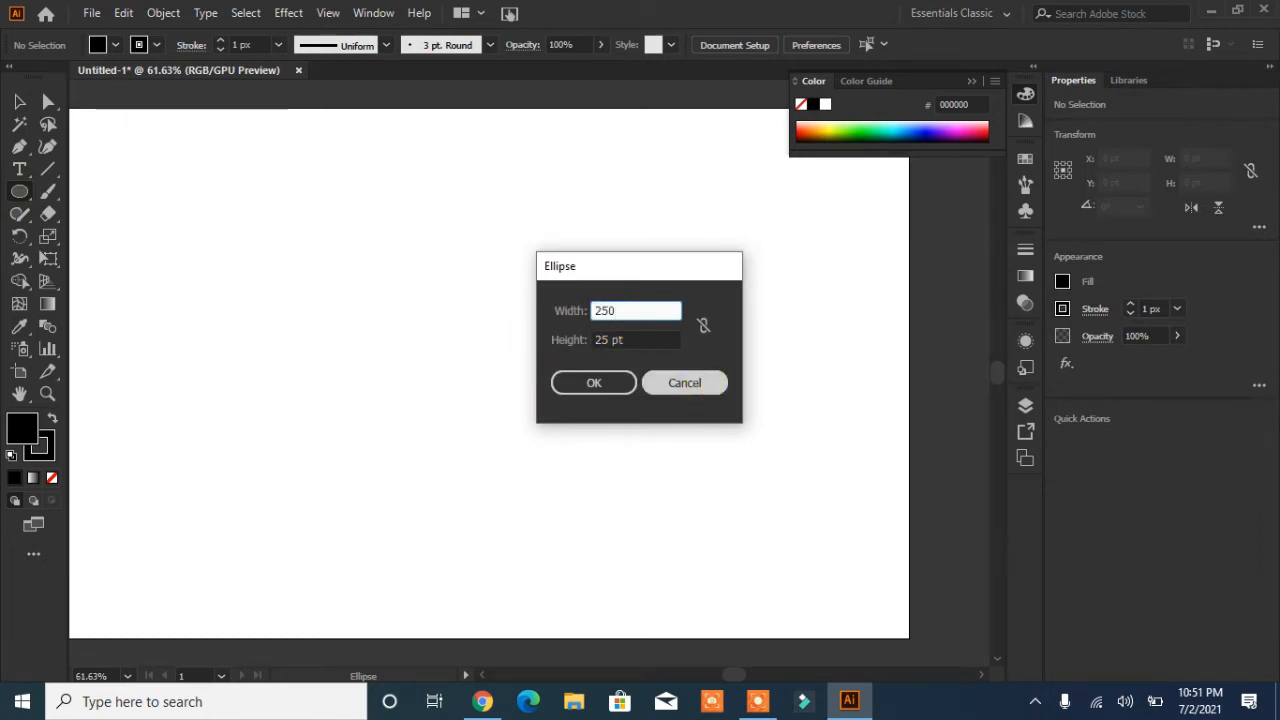
# Create a 250 by 250 pt circle, remove its fill and move it toward the middle of the artboard
pyautogui.moveTo(651, 337); pyautogui.dragTo(560, 334)
pyautogui.write('2')
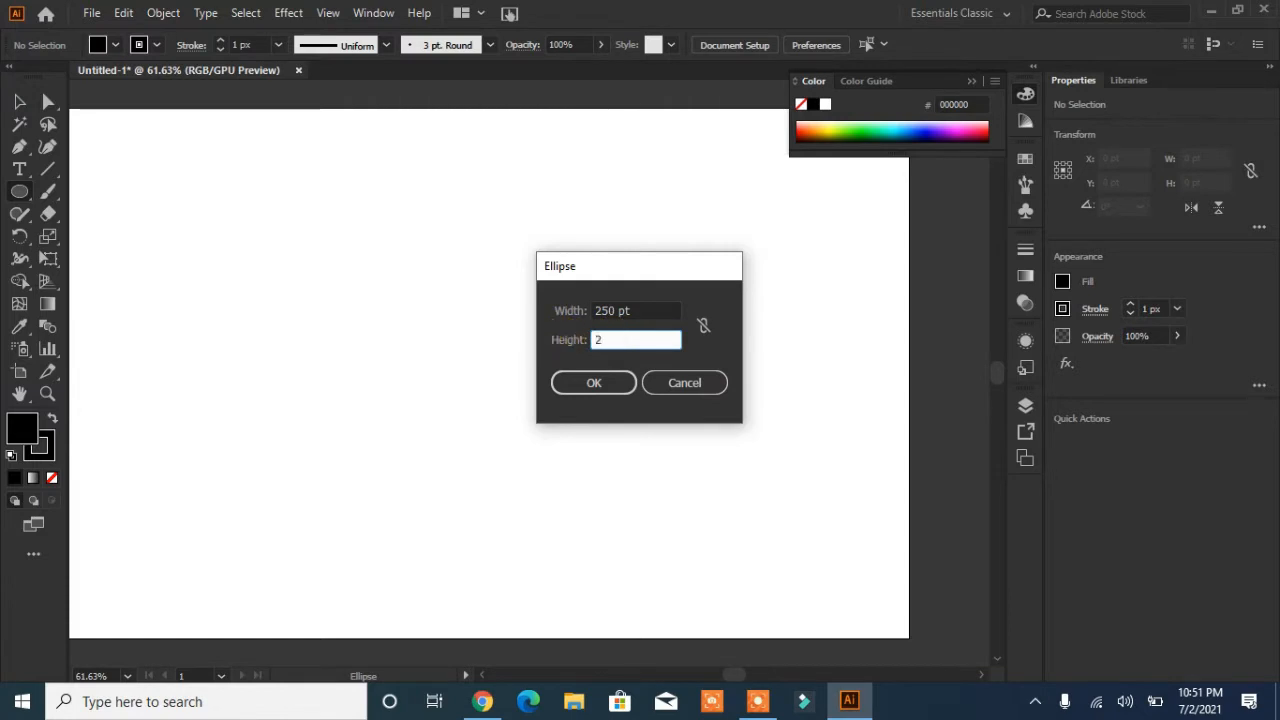
pyautogui.write('50')
pyautogui.click(610, 379)
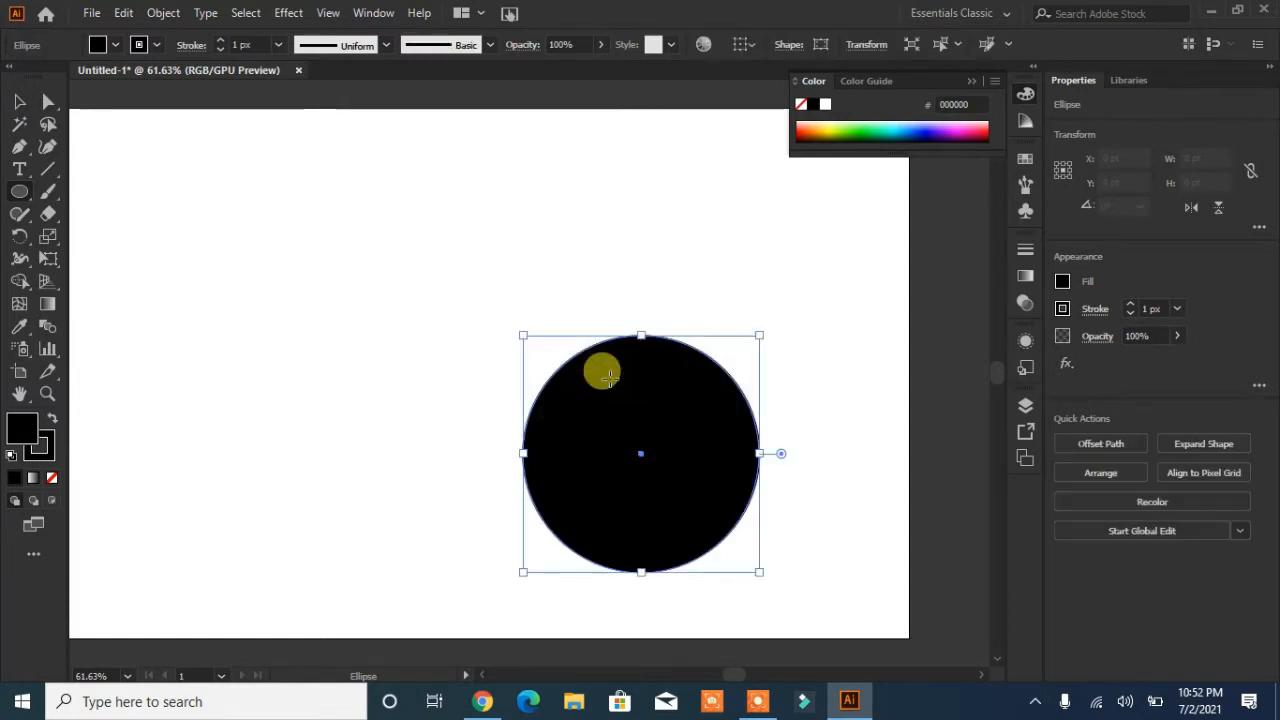
pyautogui.click(52, 477)
pyautogui.moveTo(641, 457); pyautogui.dragTo(507, 335)
# Create a second circle of 25 by 25 pt beside the large one
pyautogui.click(205, 311)
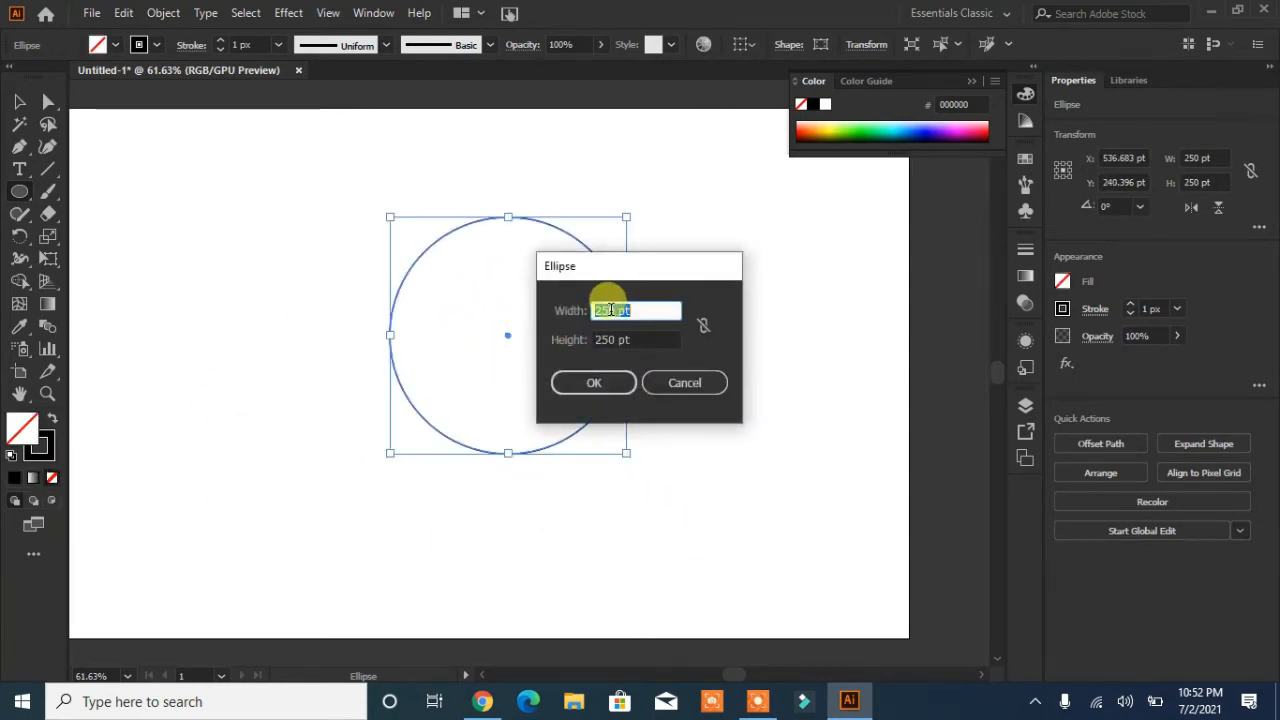
pyautogui.click(614, 310)
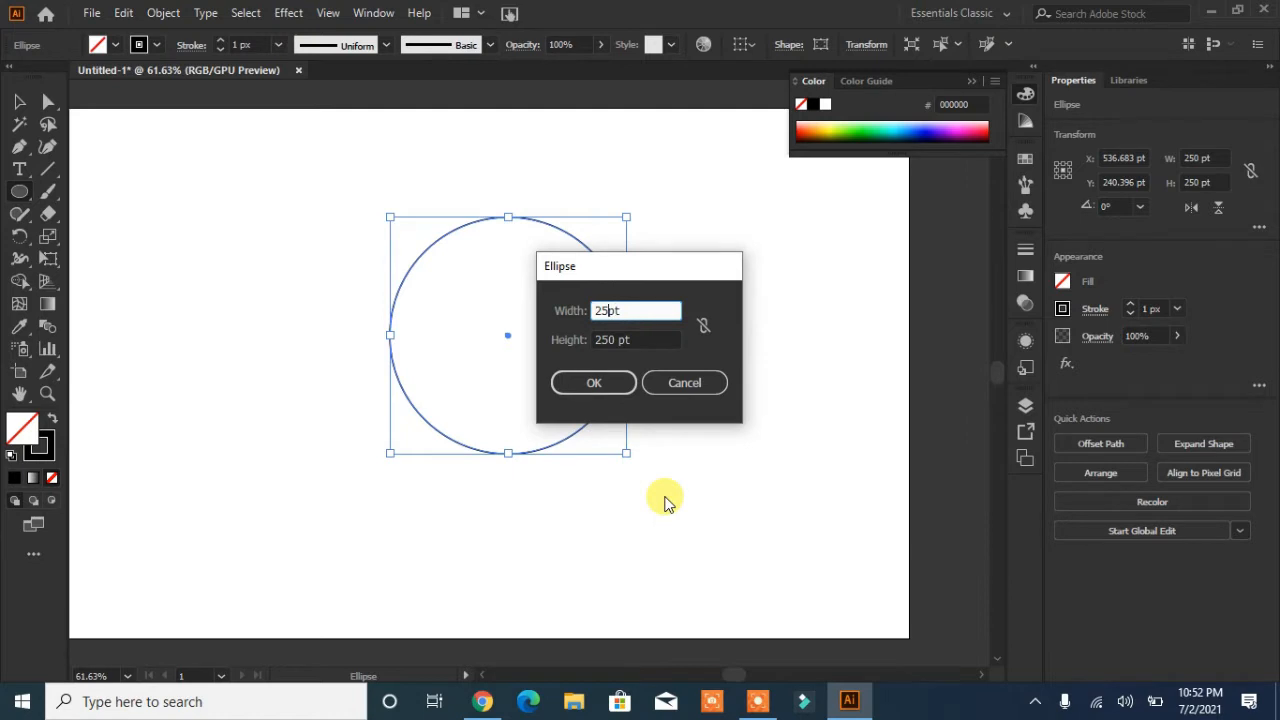
pyautogui.click(616, 339)
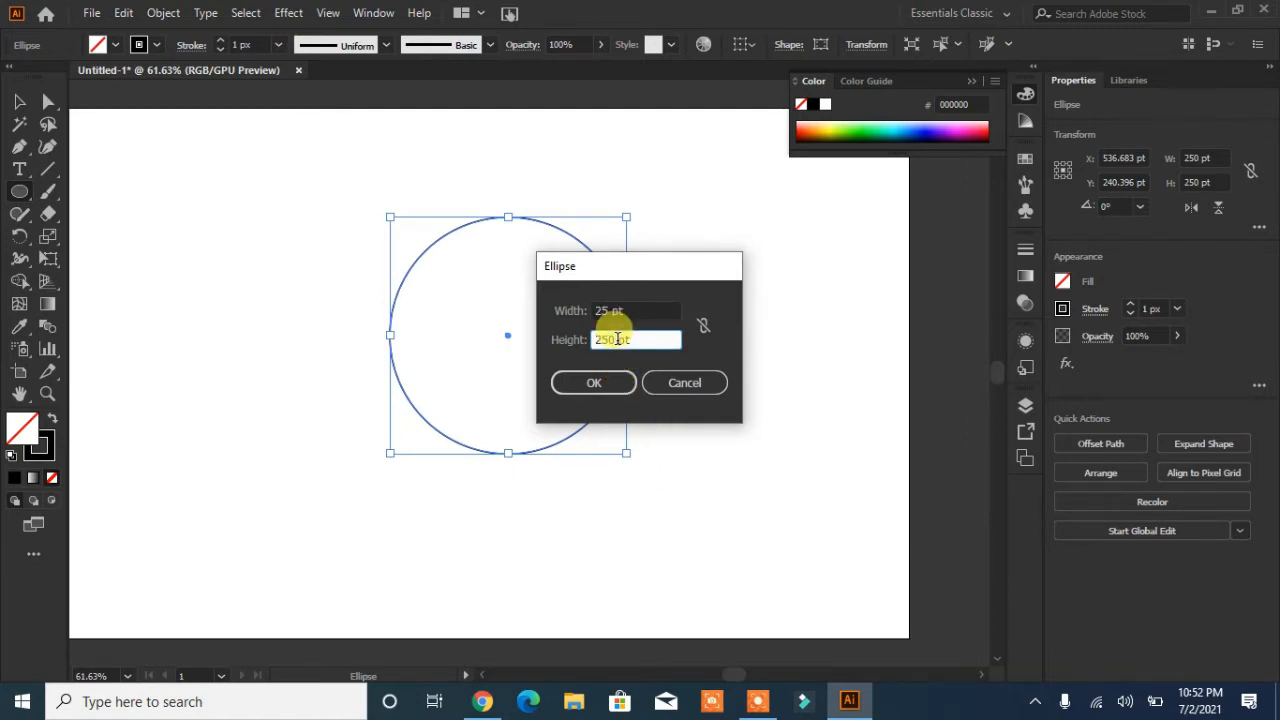
pyautogui.click(594, 383)
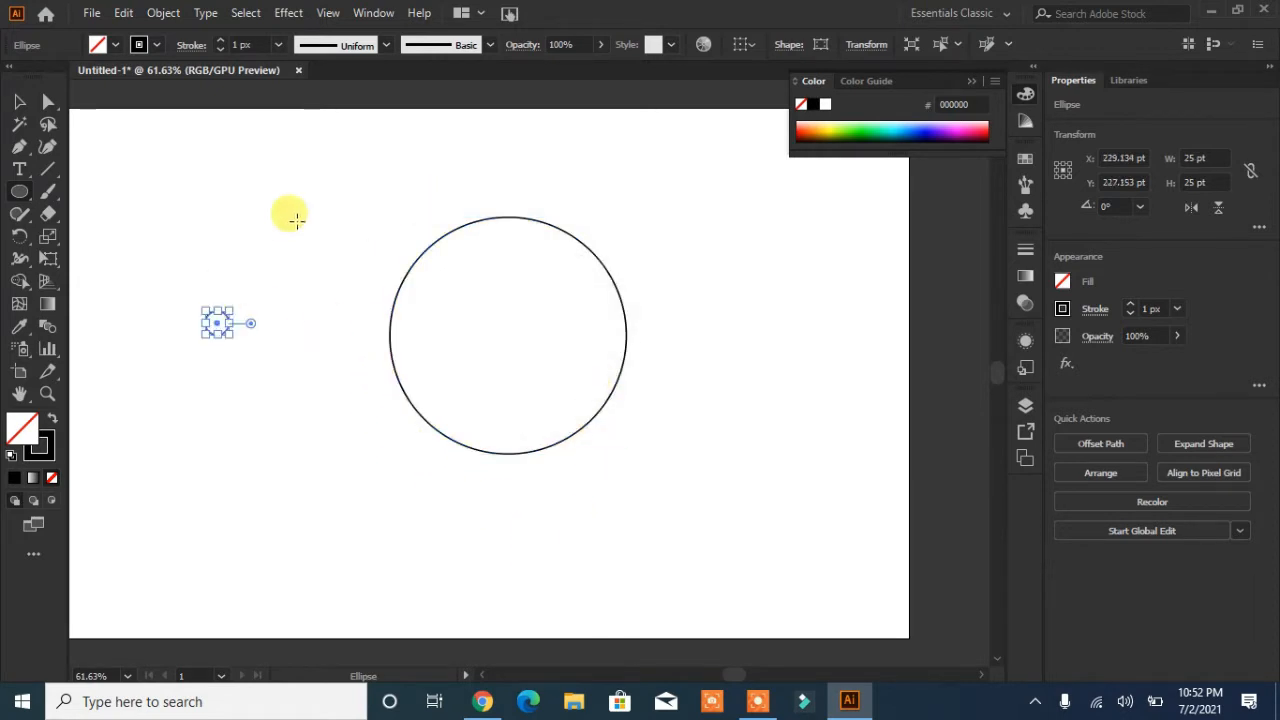
# Centre the small circle and the large circle on each other horizontally and vertically
pyautogui.click(19, 101)
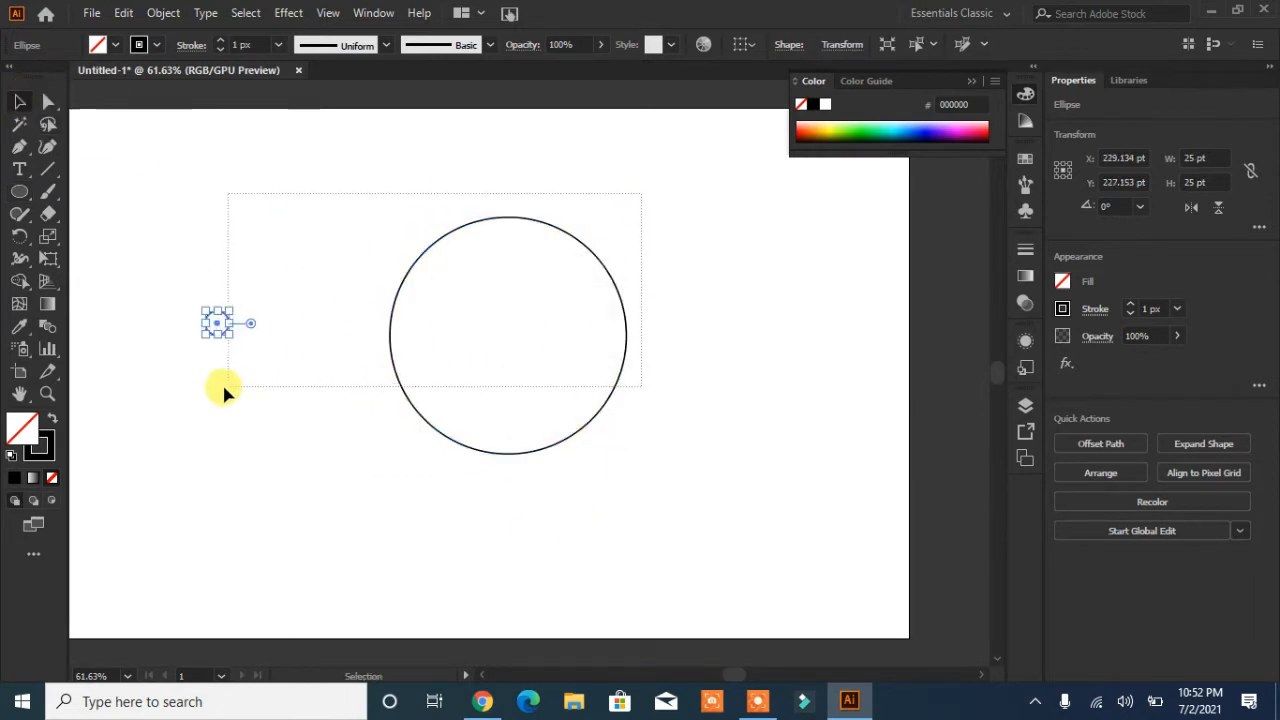
pyautogui.moveTo(224, 389); pyautogui.dragTo(187, 388)
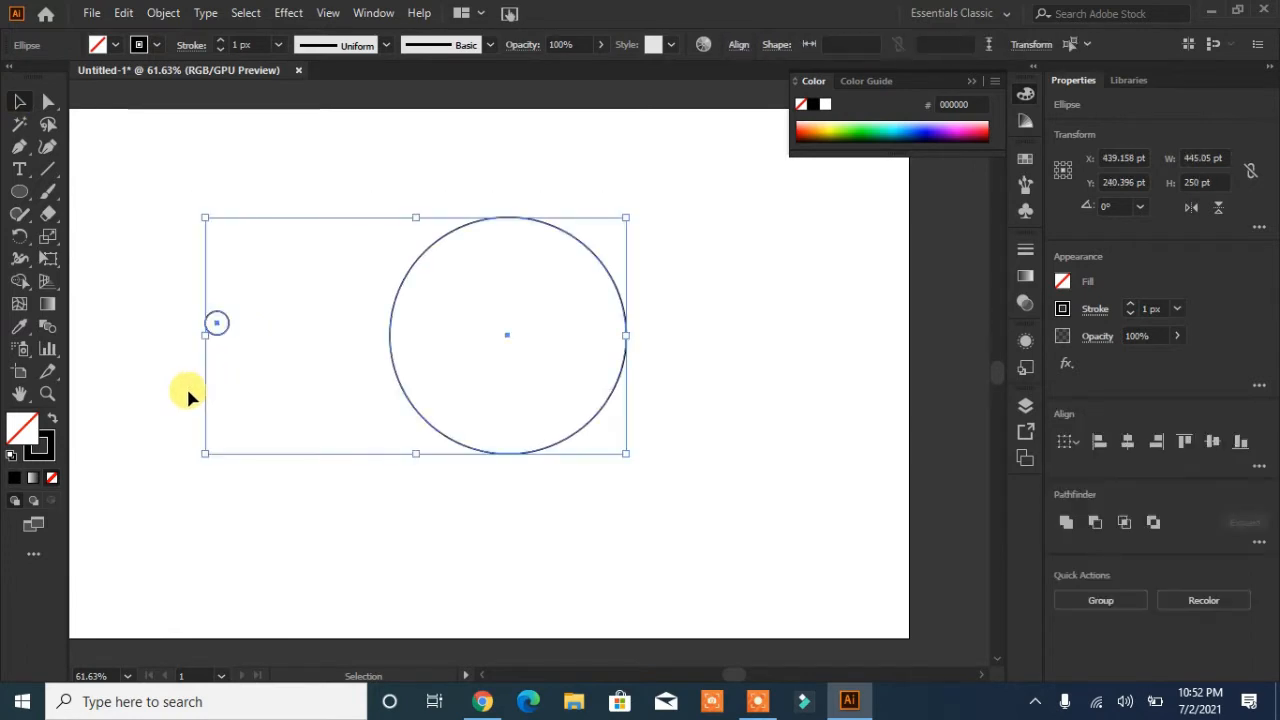
pyautogui.click(1128, 441)
pyautogui.click(1212, 442)
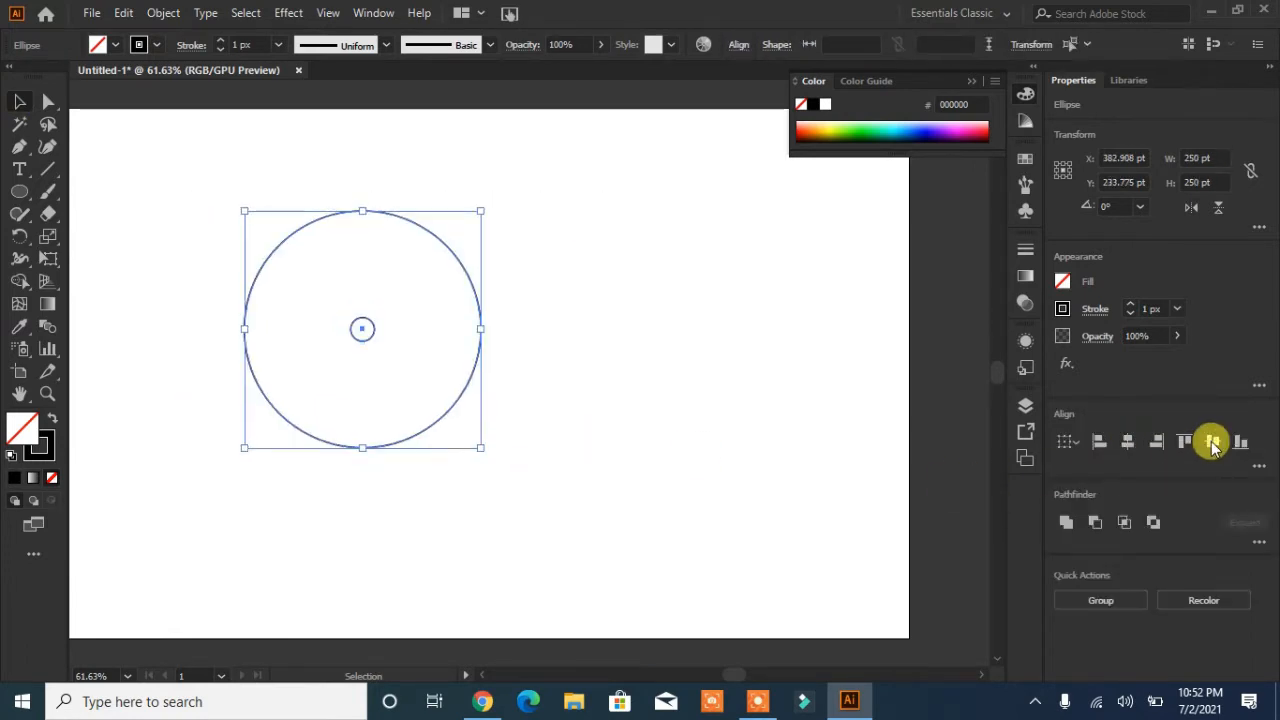
# Blend the two concentric circles using Specified Steps spacing with 7 steps
pyautogui.click(48, 326)
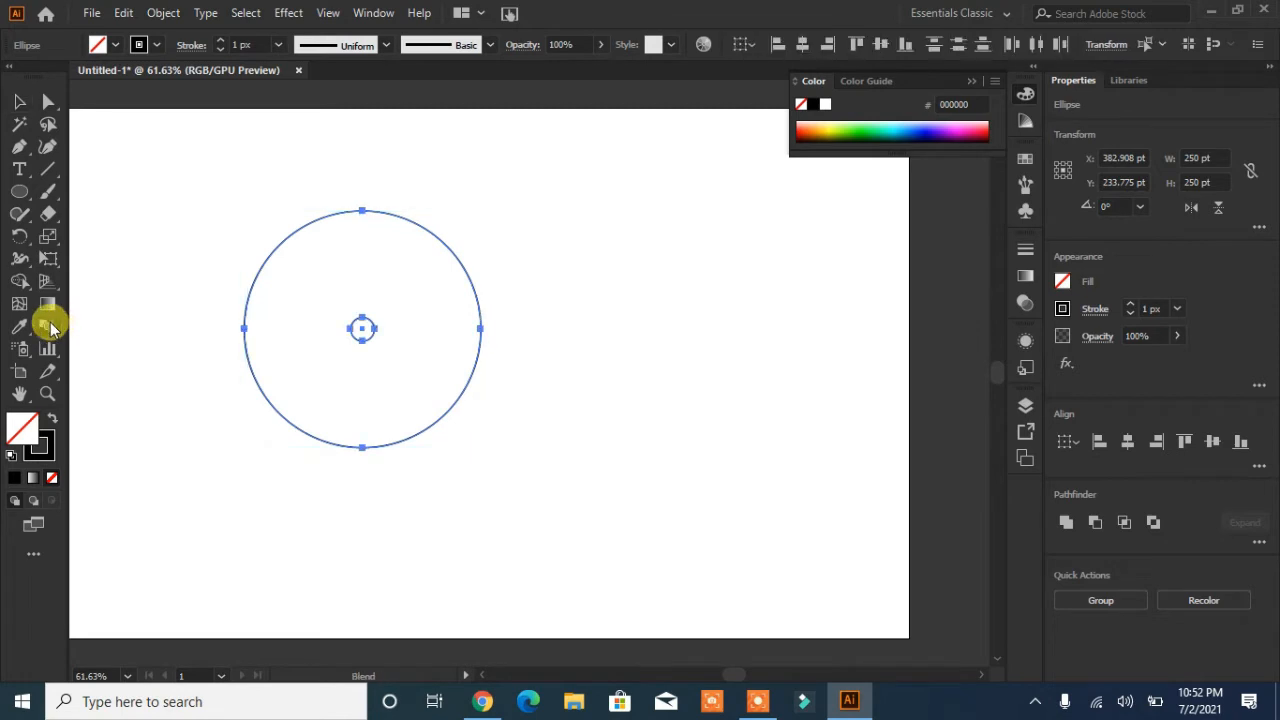
pyautogui.click(160, 12)
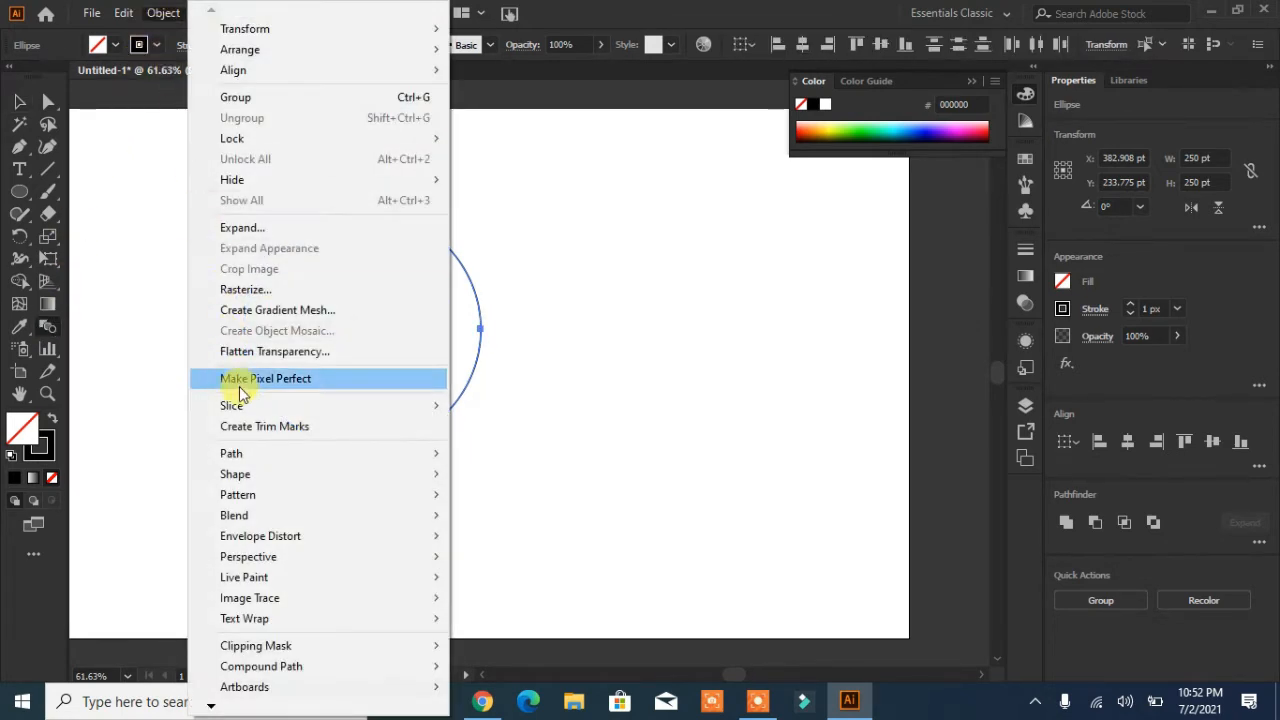
pyautogui.moveTo(275, 515)
pyautogui.click(563, 563)
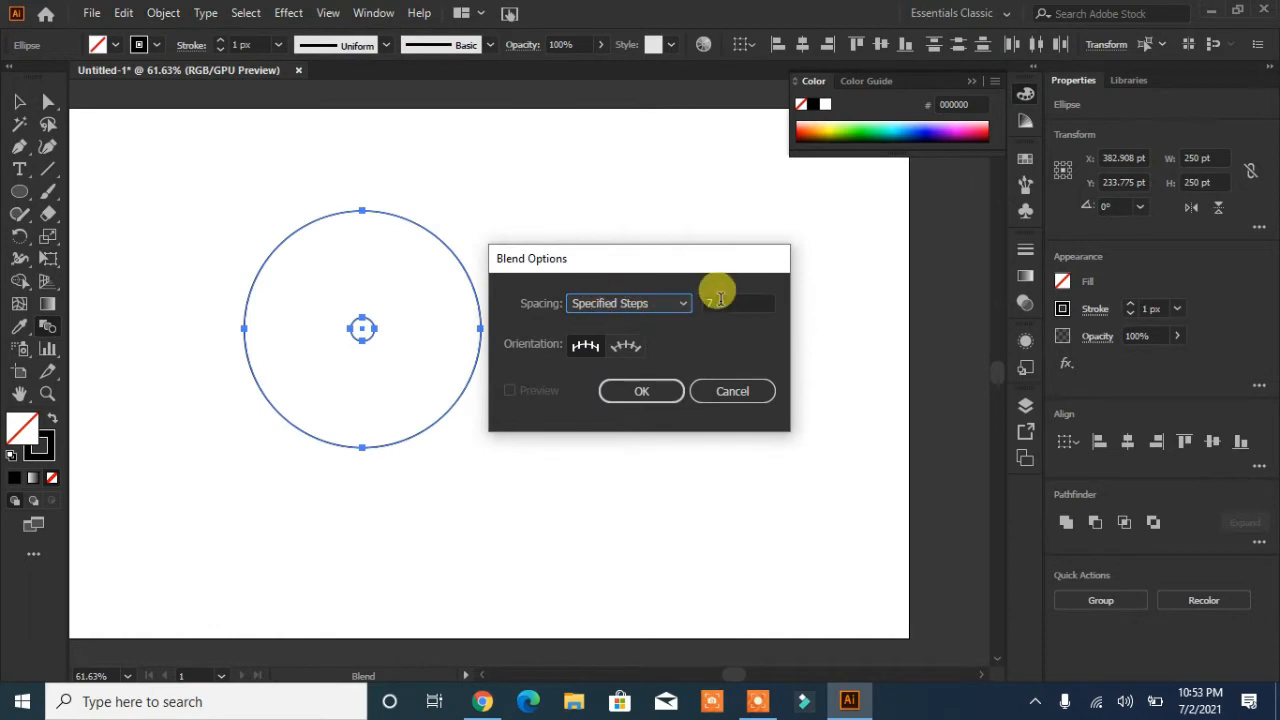
pyautogui.click(652, 391)
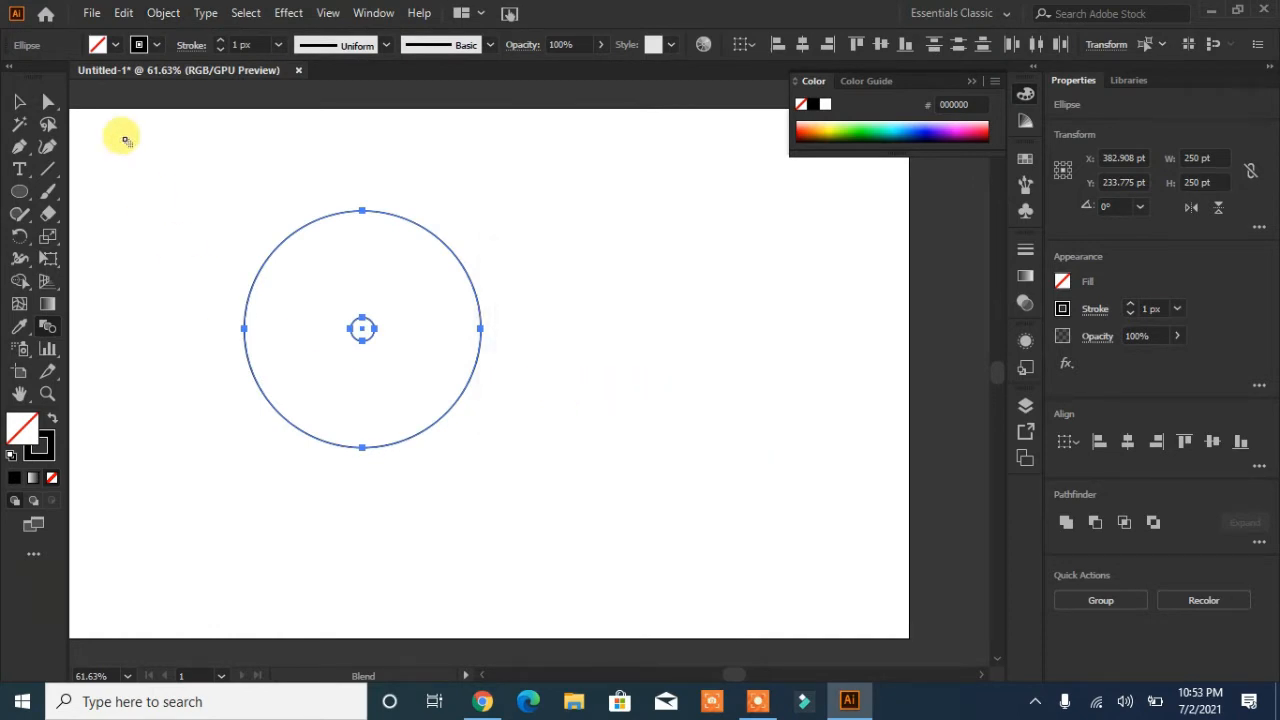
pyautogui.click(160, 12)
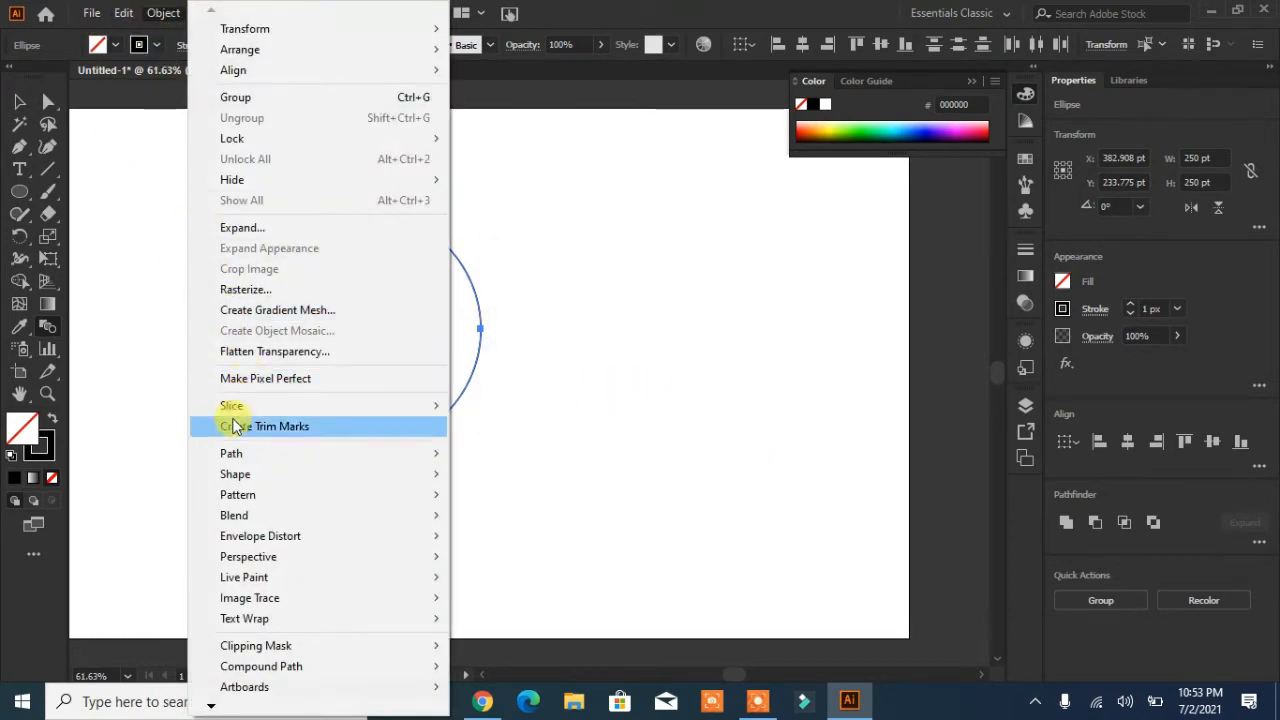
pyautogui.moveTo(330, 516)
pyautogui.click(518, 516)
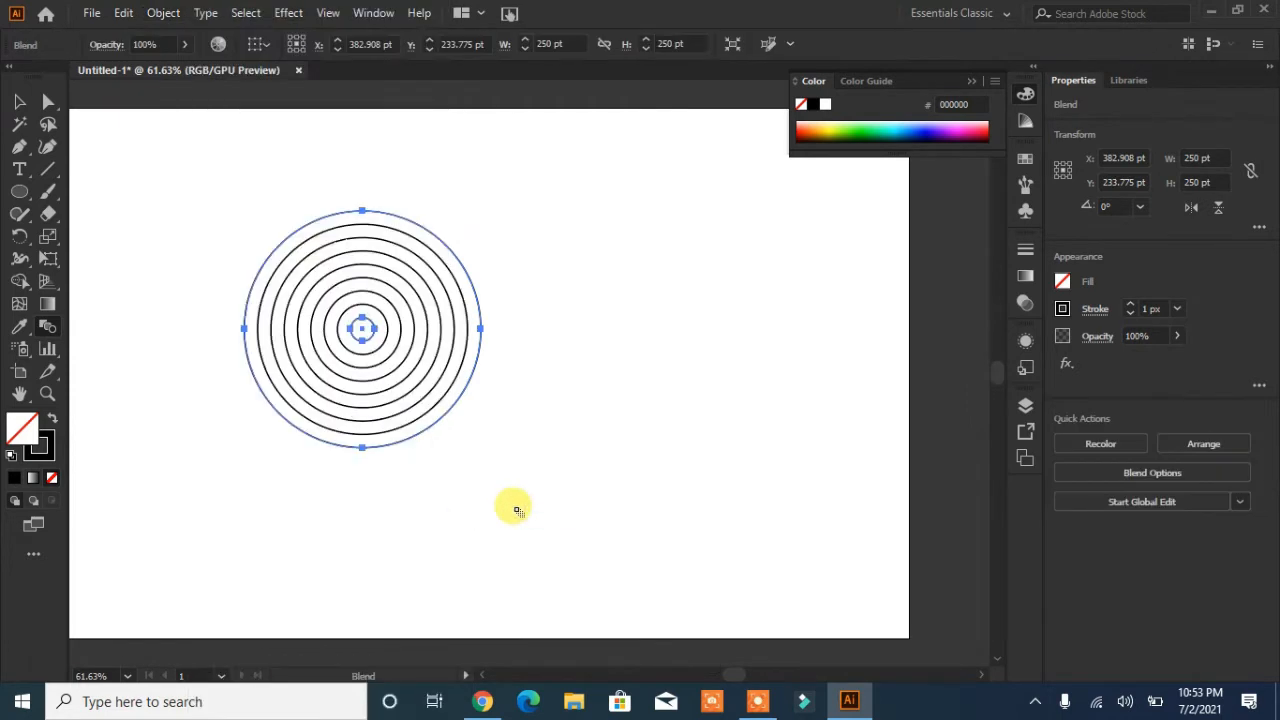
# Expand the blend into a group of circles and place a copy of the group 125 pt to its right
pyautogui.click(19, 101)
pyautogui.moveTo(521, 197); pyautogui.dragTo(272, 460)
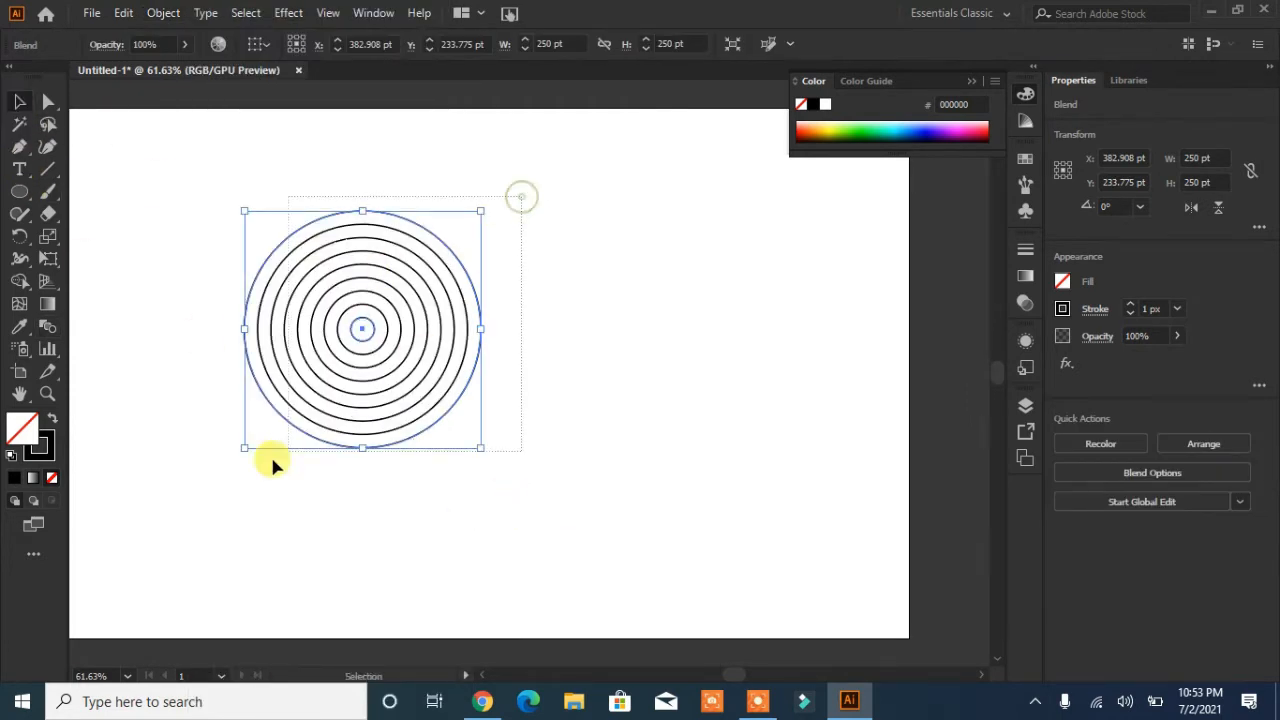
pyautogui.click(162, 12)
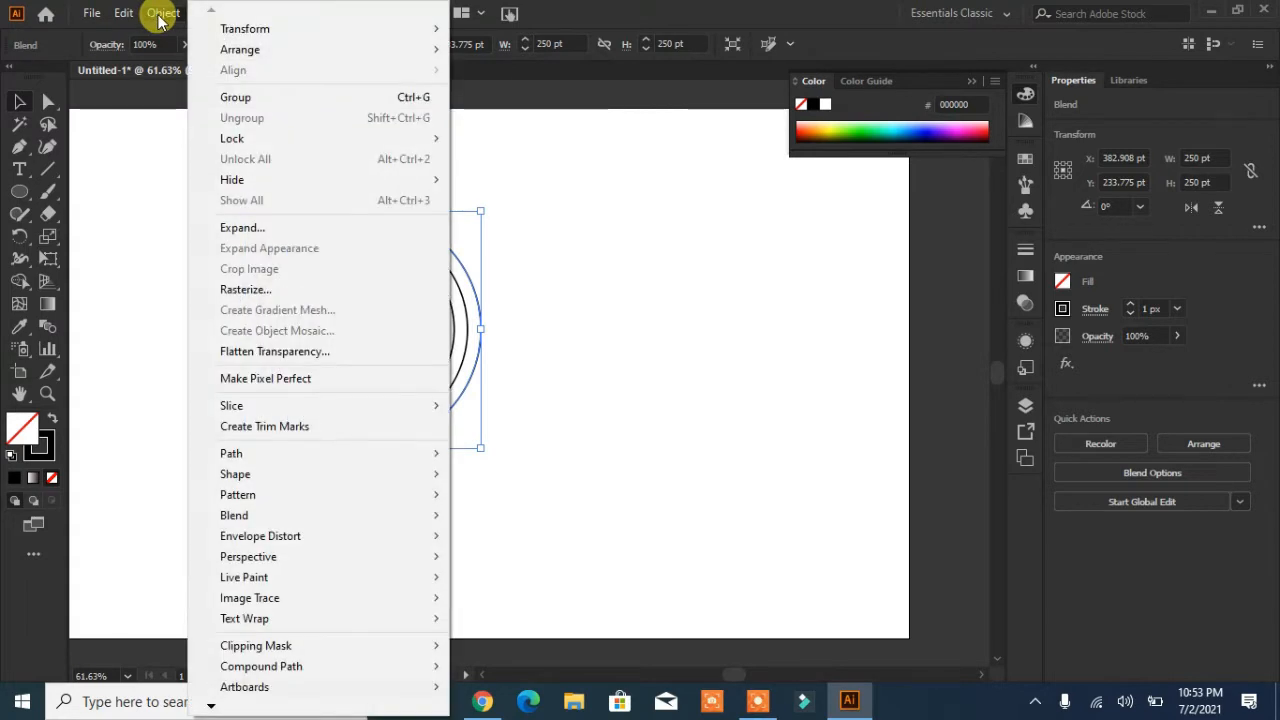
pyautogui.click(196, 230)
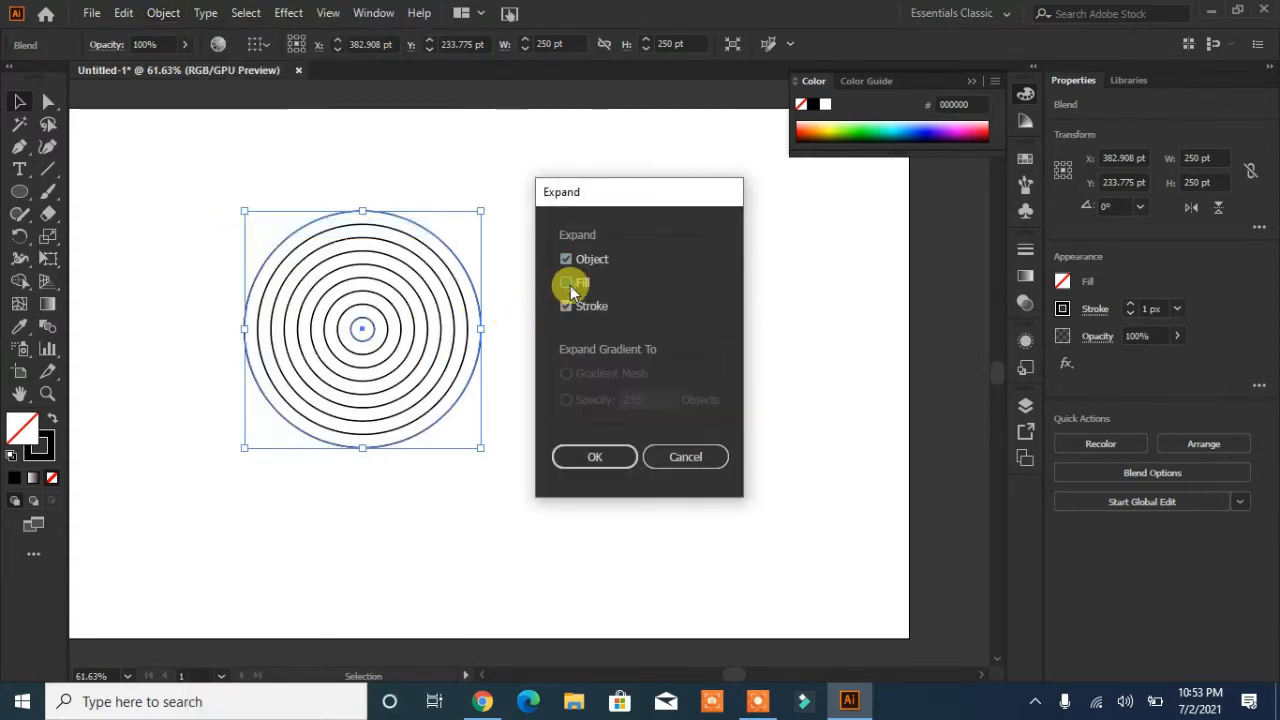
pyautogui.click(594, 462)
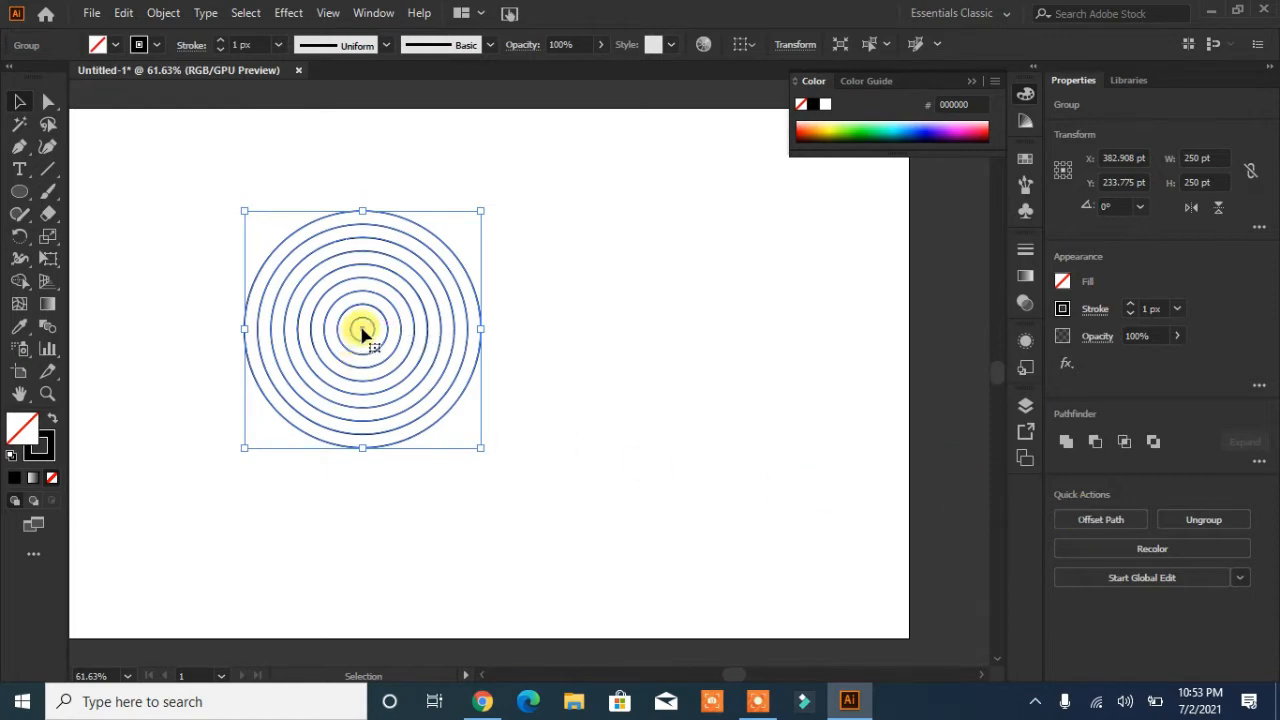
pyautogui.moveTo(362, 334); pyautogui.dragTo(481, 335)
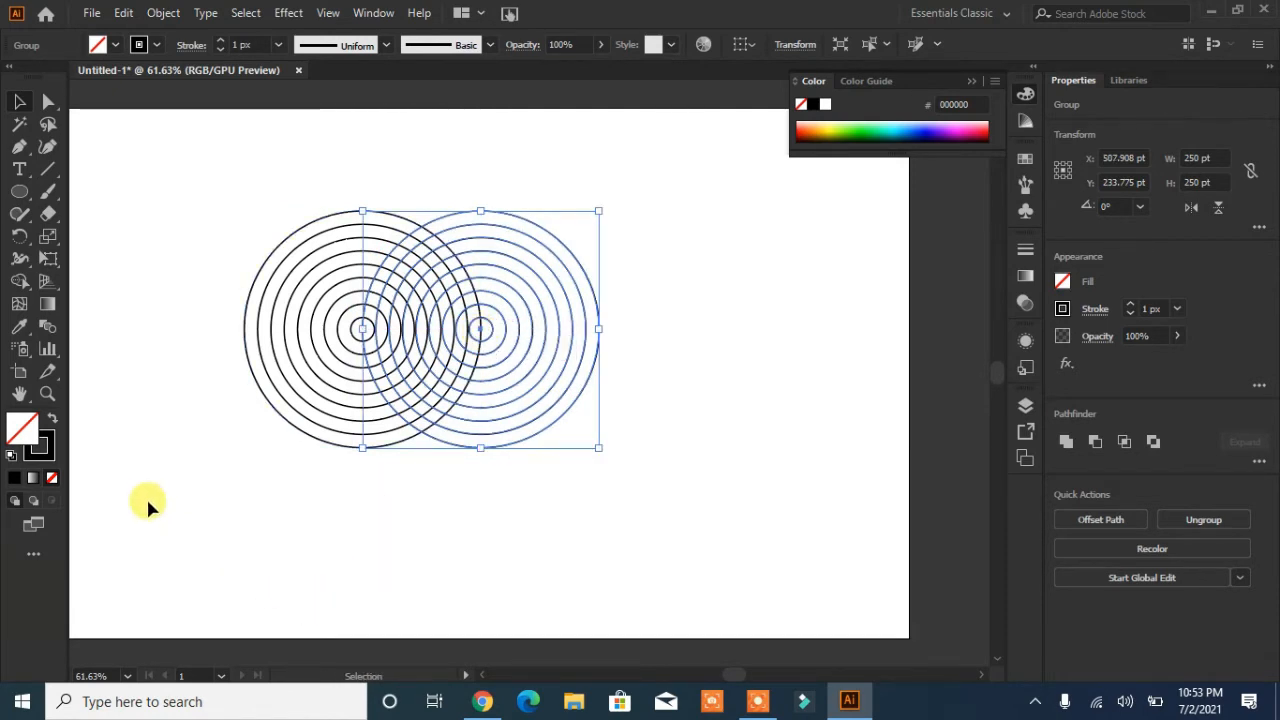
# Draw a vertical line about 329 pt long through the overlap of the two circle groups with the Pen tool
pyautogui.click(19, 148)
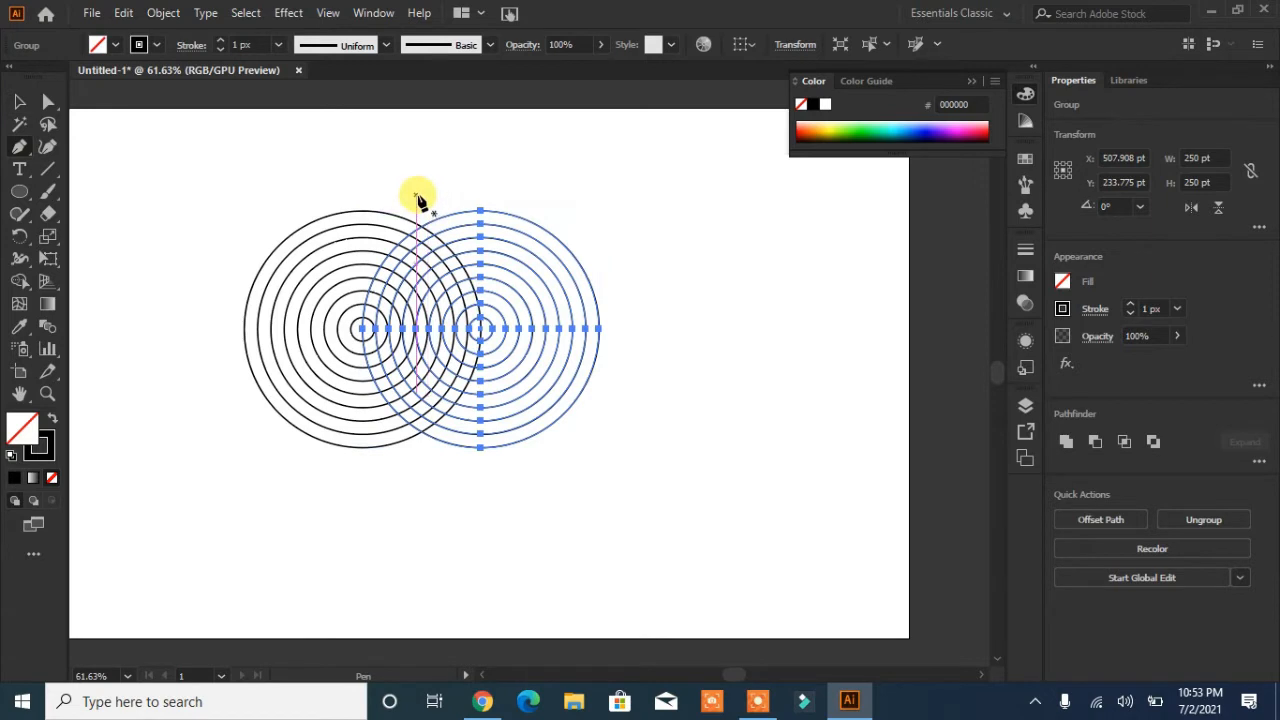
pyautogui.keyDown('ctrl'); pyautogui.click(420, 186); pyautogui.keyUp('ctrl')
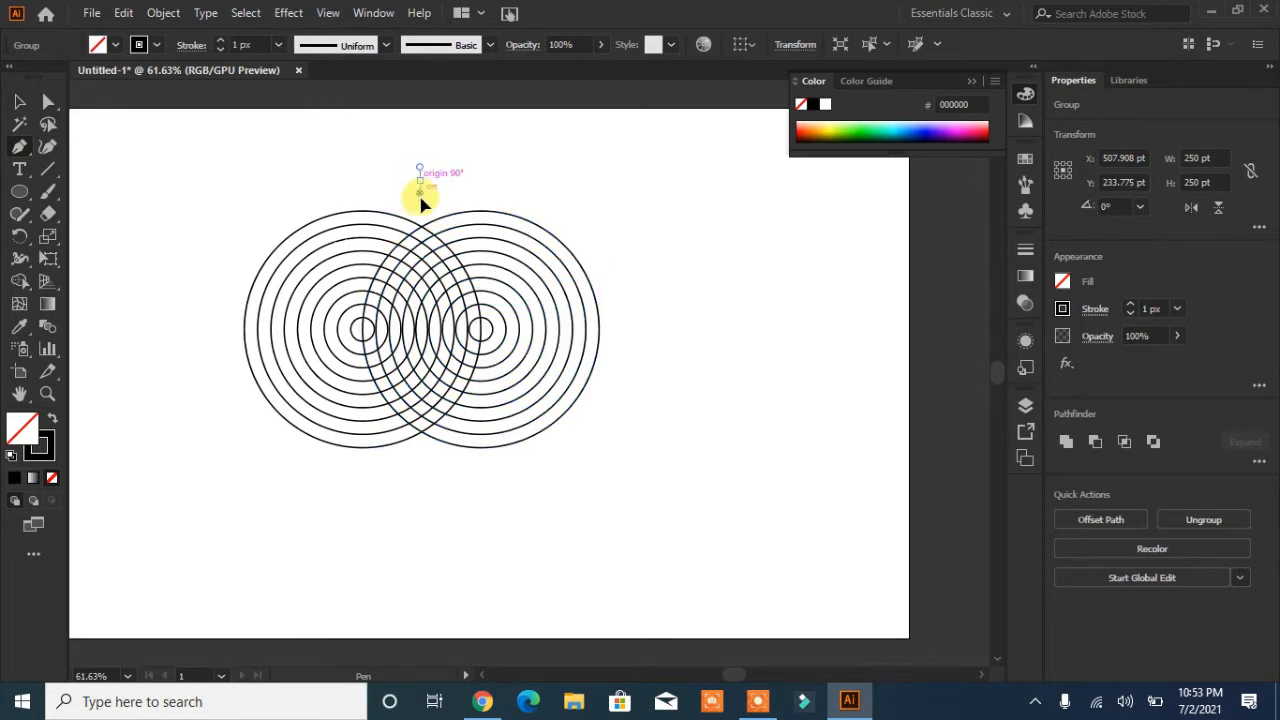
pyautogui.click(419, 179)
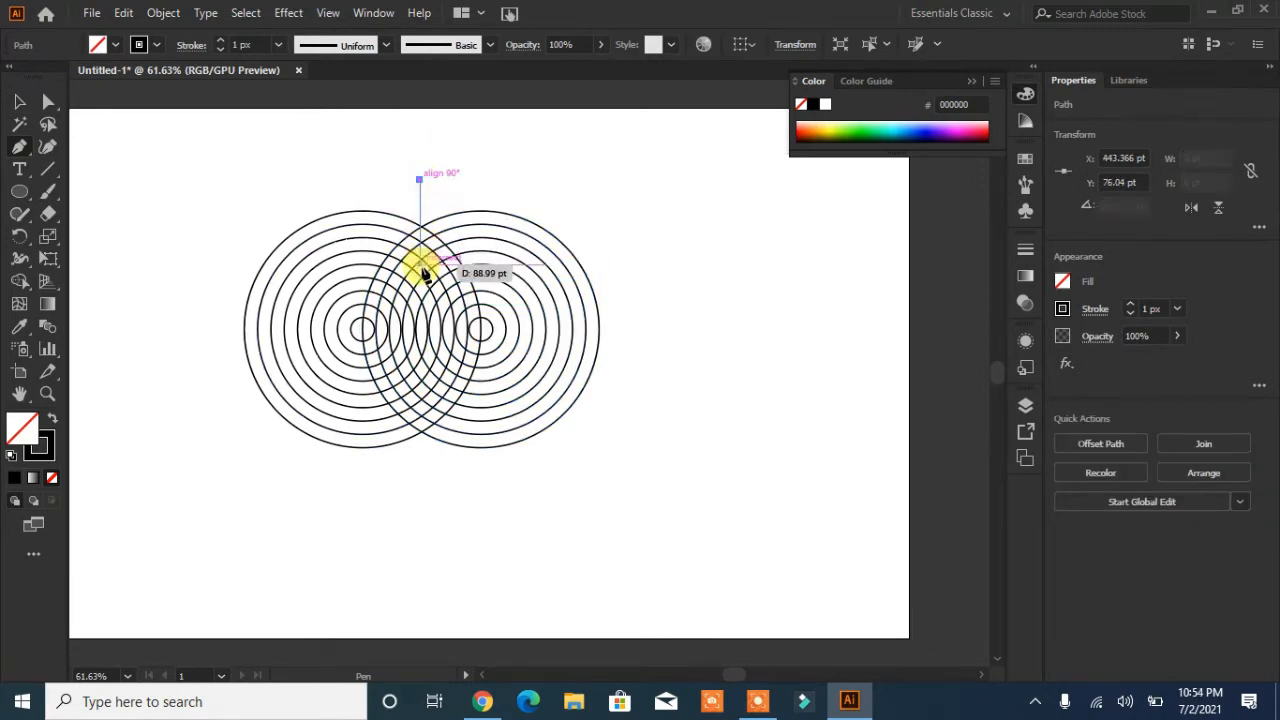
pyautogui.click(420, 491)
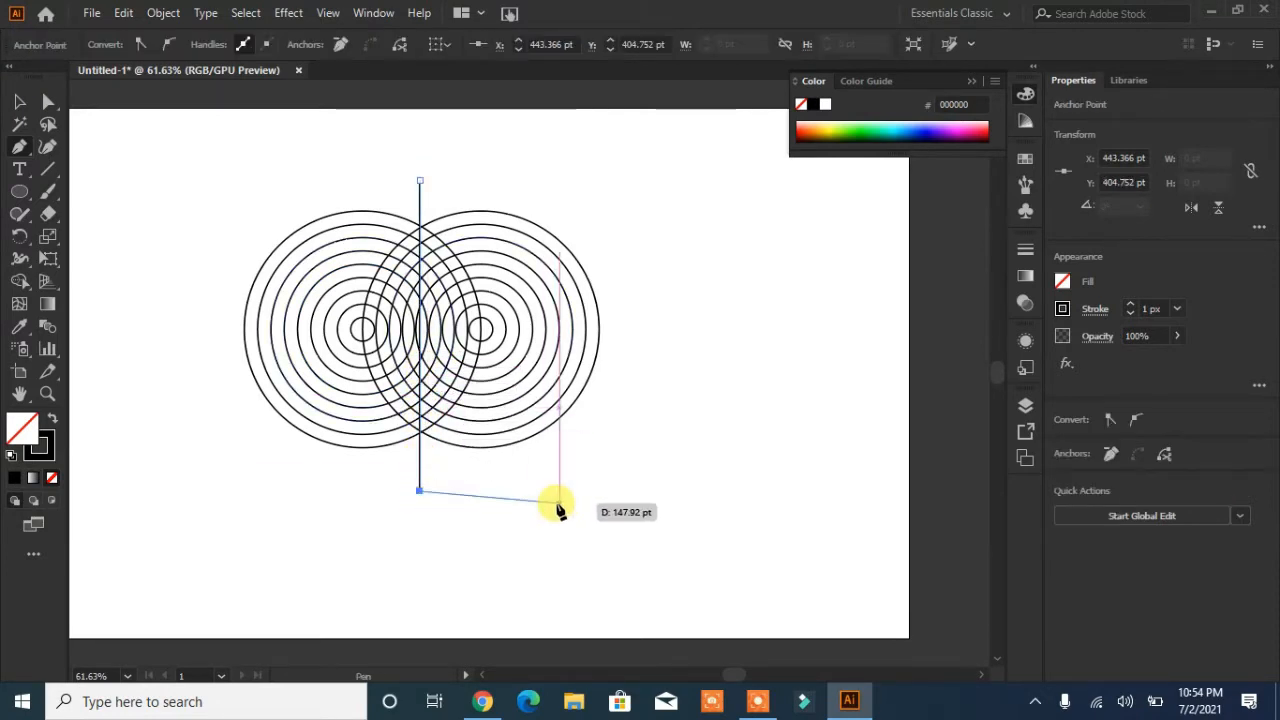
pyautogui.click(551, 509)
pyautogui.hotkey('ctrl', 'z')
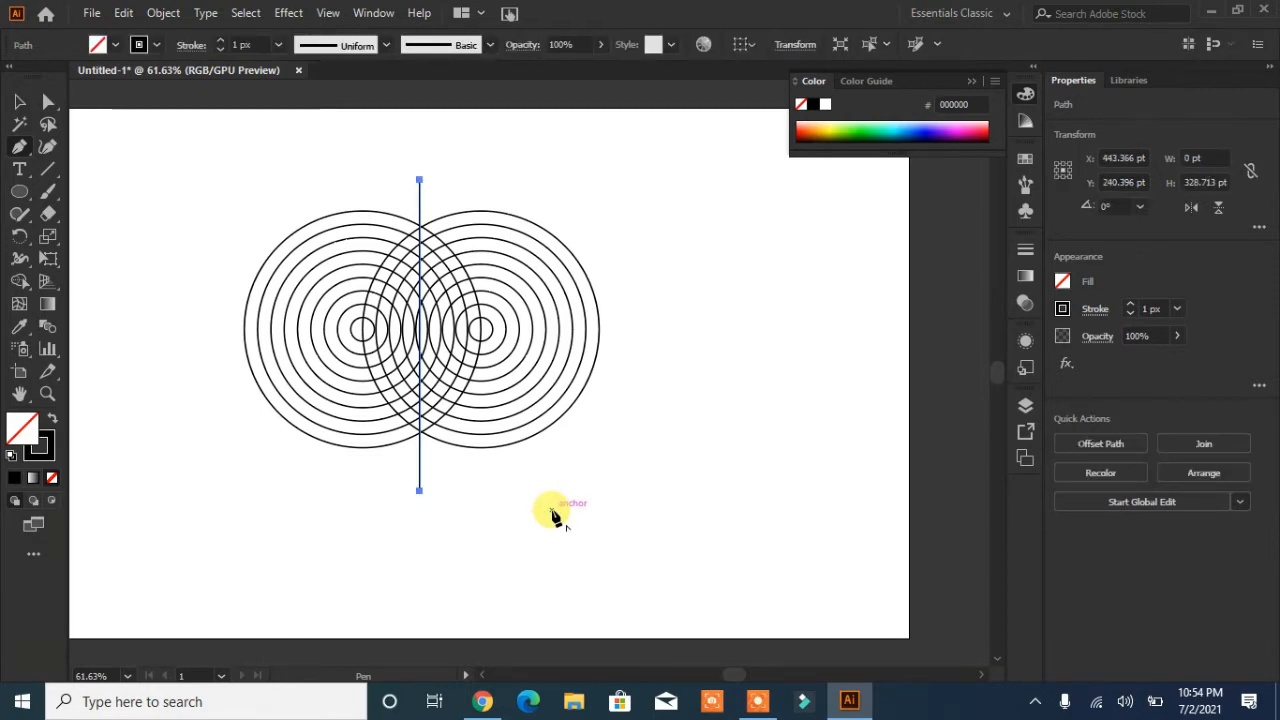
# Nudge the vertical line 2 pt to the right onto the intersections of the circles and deselect it
pyautogui.click(18, 102)
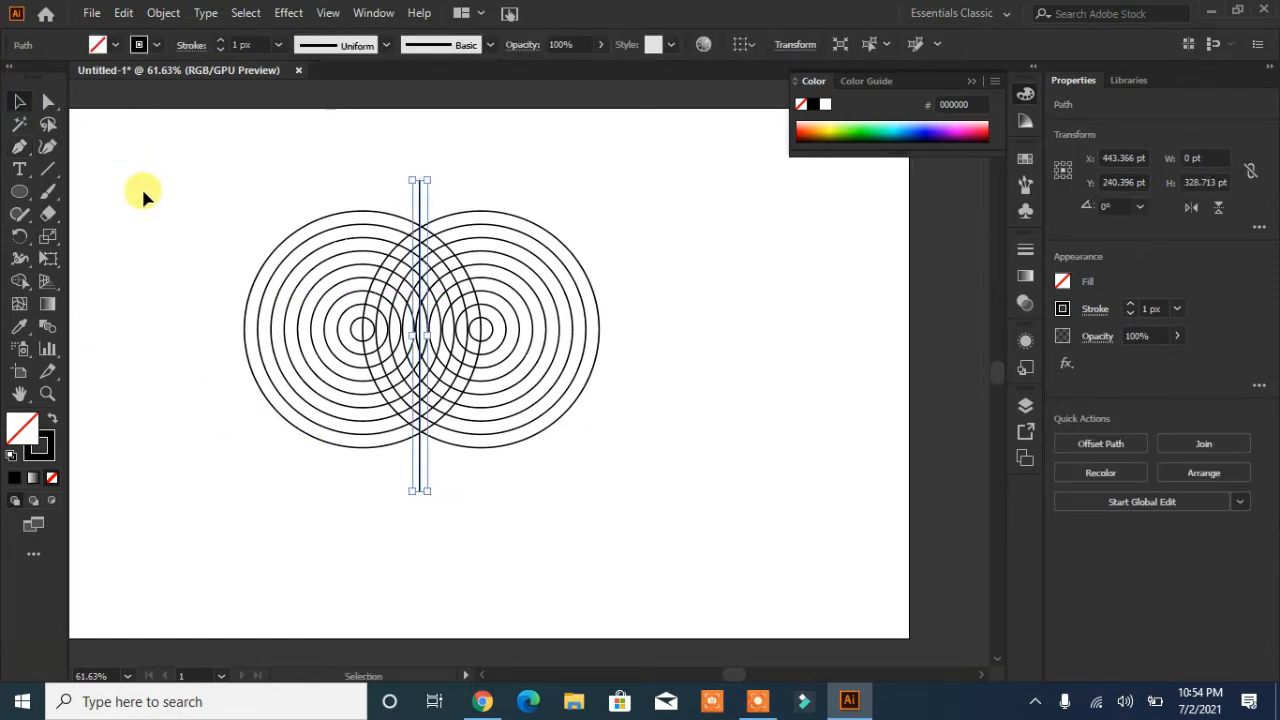
pyautogui.press('Right')
pyautogui.press('Right')
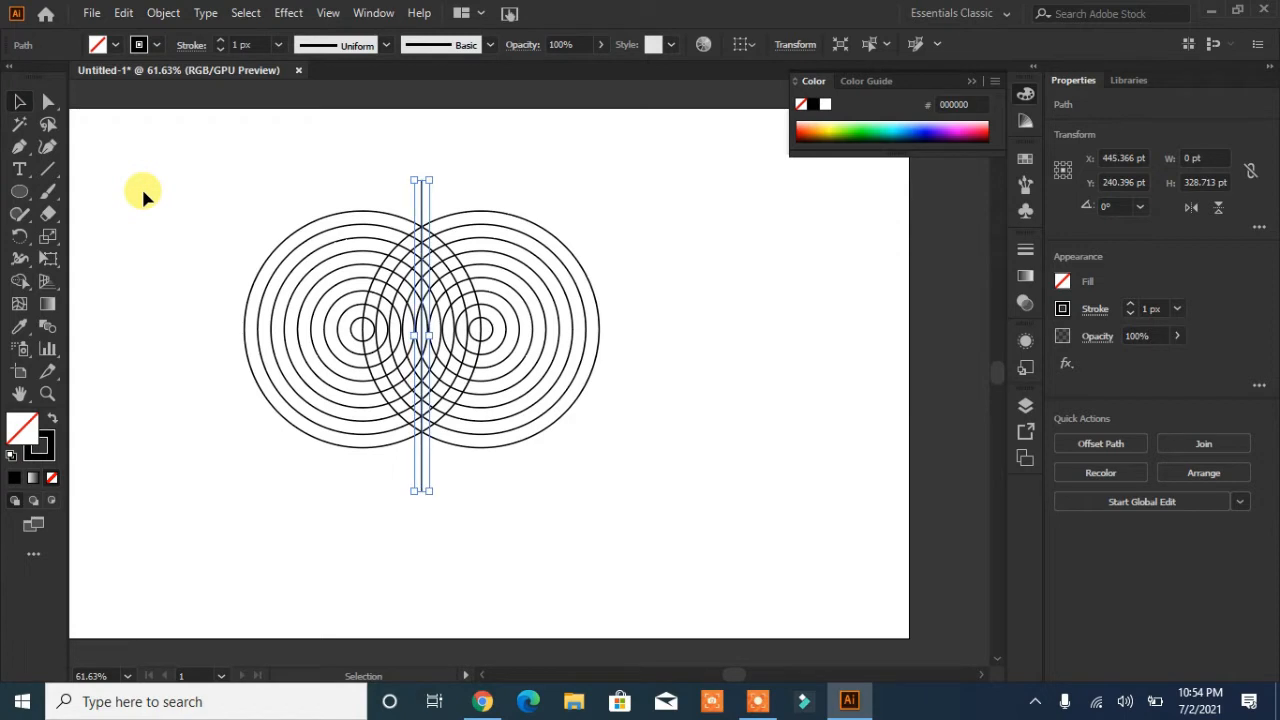
pyautogui.click(203, 231)
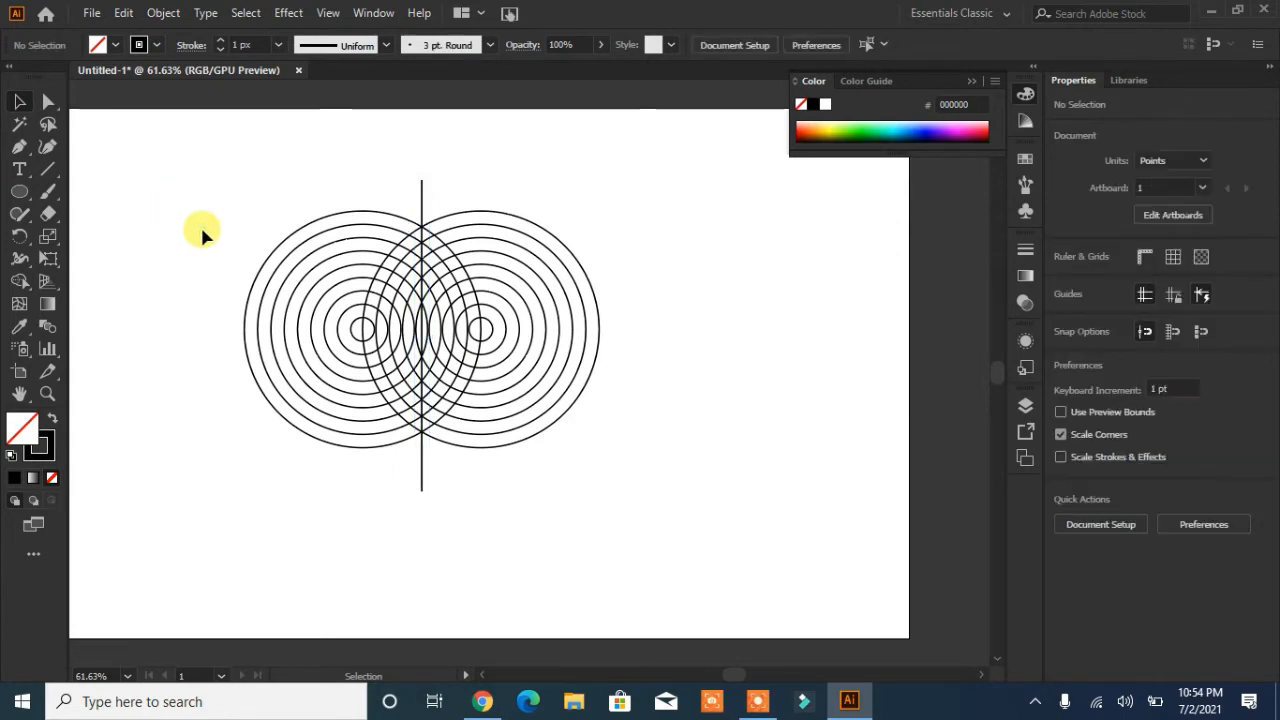
# Place a copy of the right circle group centred on the vertical line at the lower intersection of the two outer circles
pyautogui.click(488, 334)
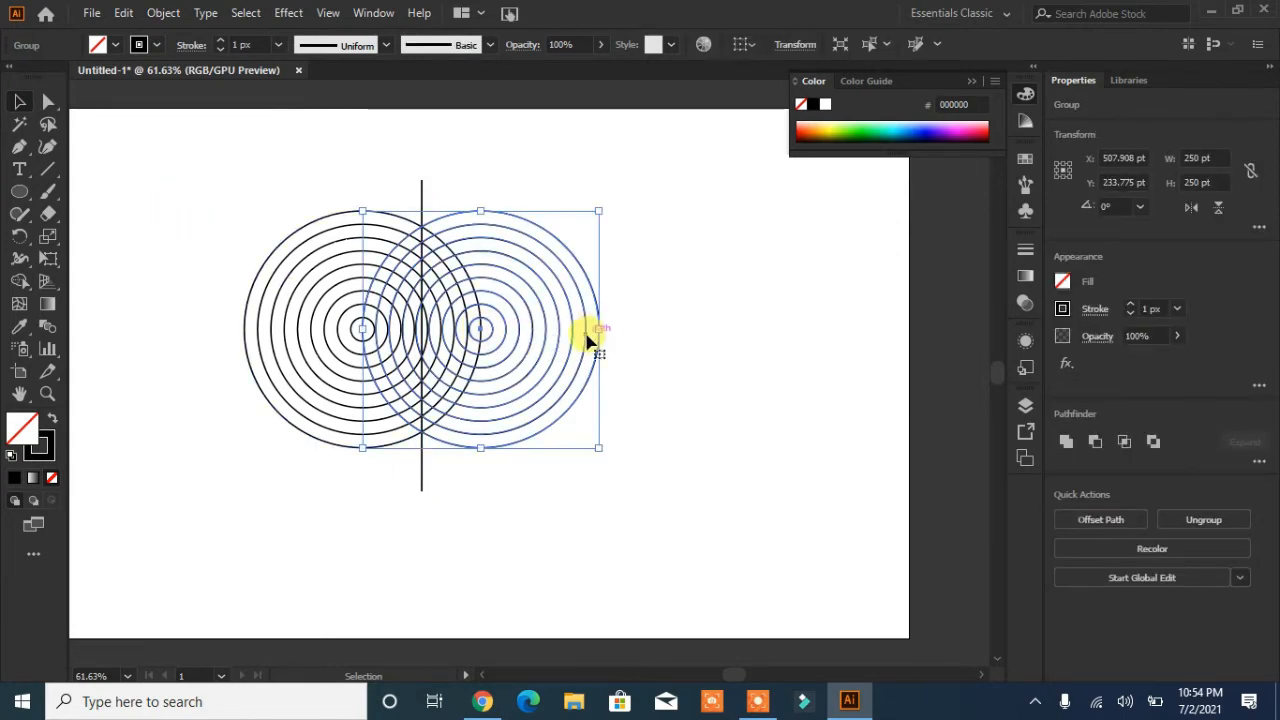
pyautogui.moveTo(481, 332); pyautogui.dragTo(430, 432)
# Select all the artwork for the Shape Builder tool and set the fill colour to black
pyautogui.hotkey('ctrl', 'a')
pyautogui.hotkey('ctrl', '+')
pyautogui.hotkey('ctrl', '+')
pyautogui.hotkey('ctrl', '+')
pyautogui.hotkey('ctrl', '+')
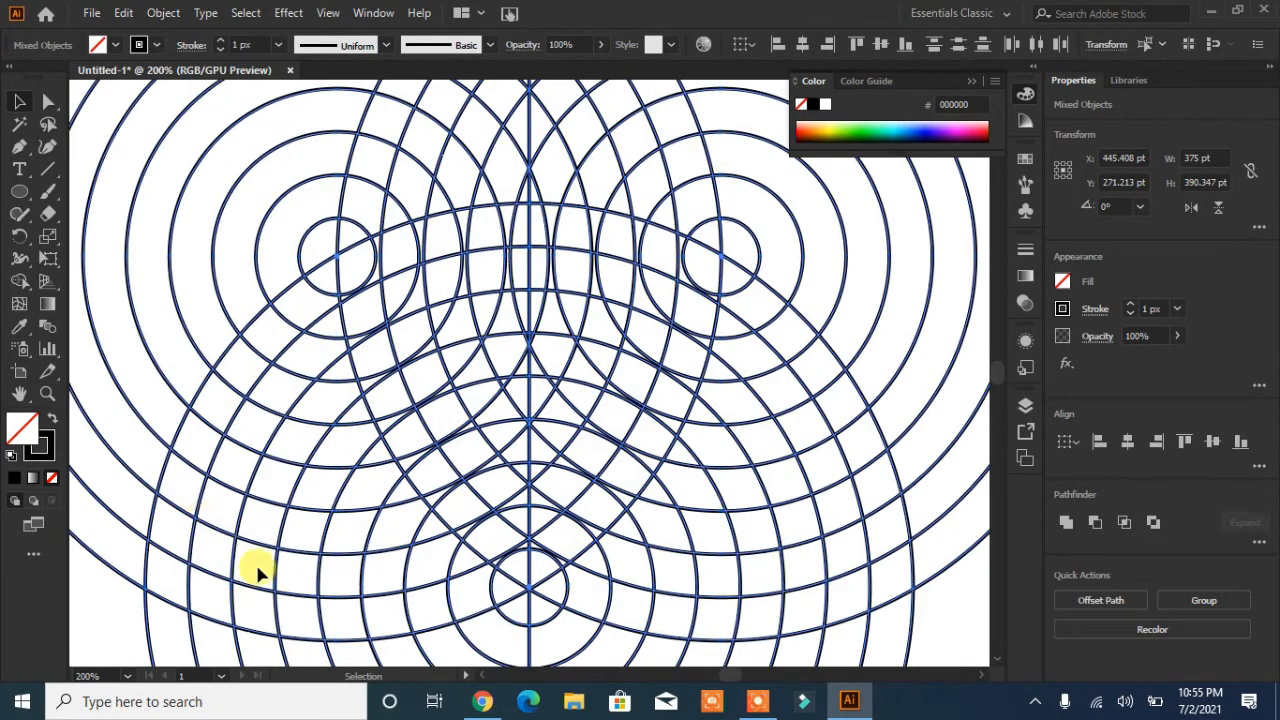
pyautogui.click(20, 280)
pyautogui.click(112, 44)
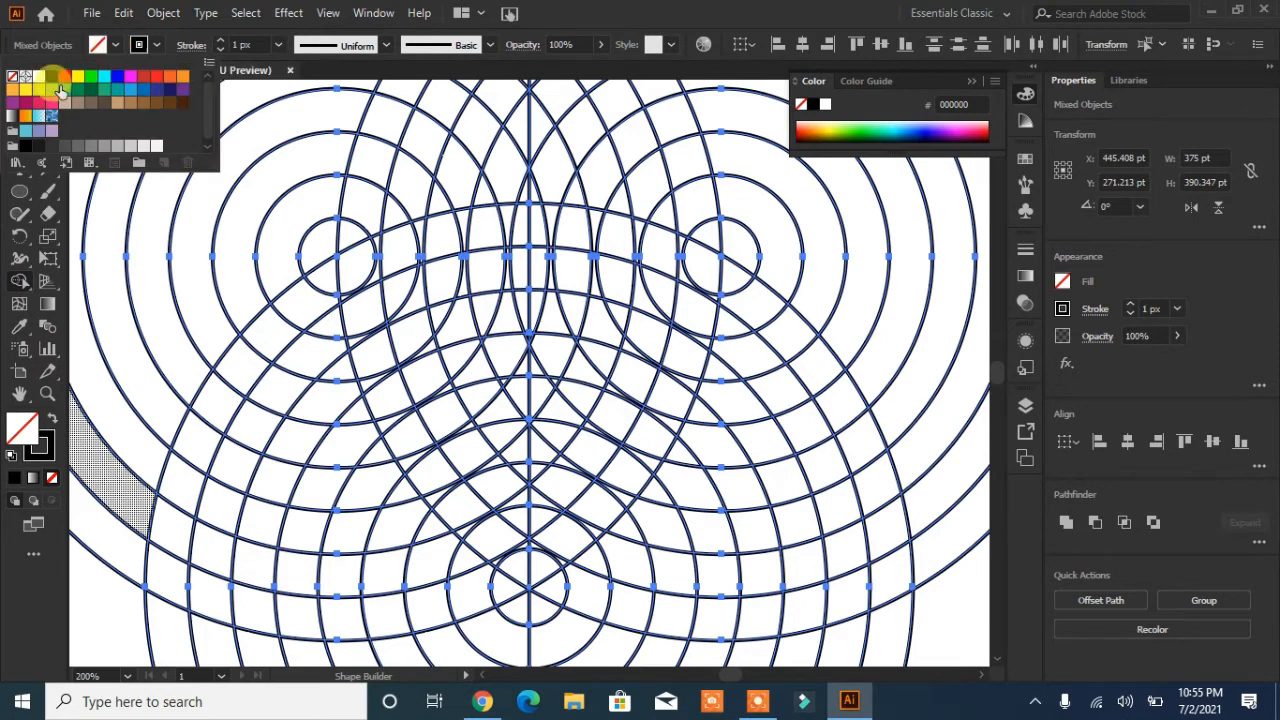
pyautogui.click(52, 76)
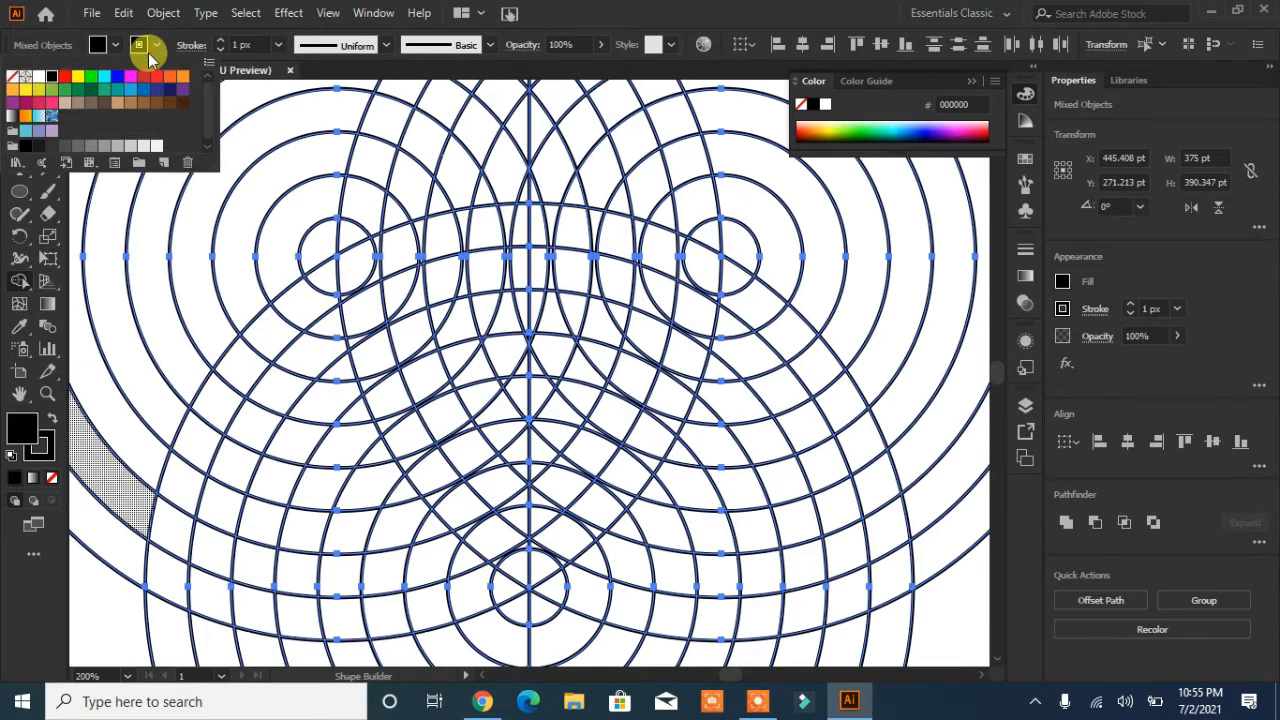
# Try removing the stroke from all the selected circles and the line, and undo it
pyautogui.click(53, 452)
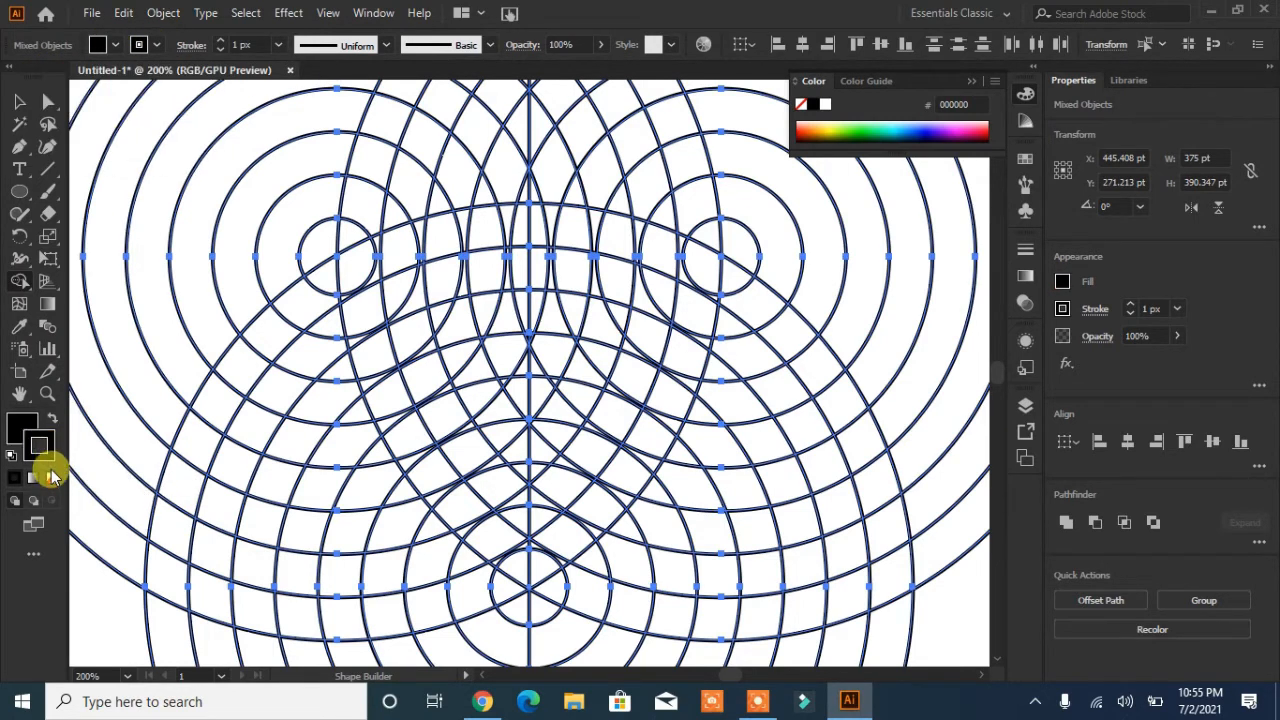
pyautogui.click(52, 479)
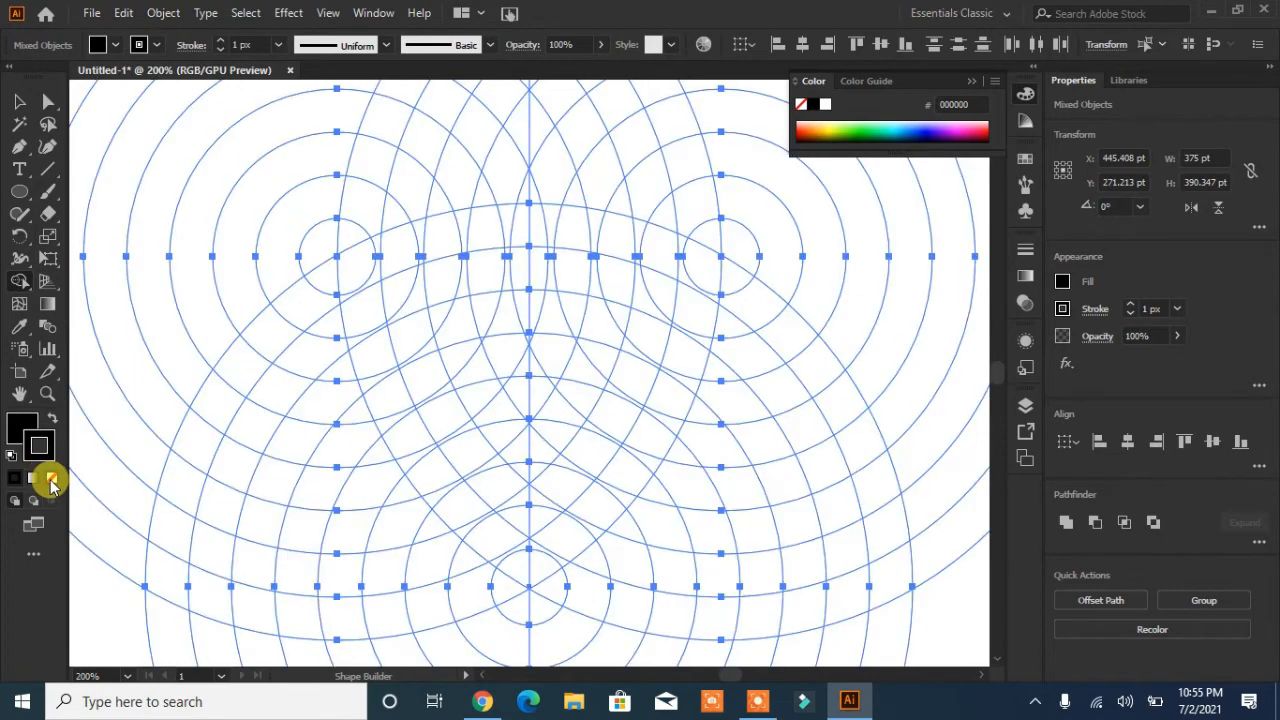
pyautogui.hotkey('ctrl', 'z')
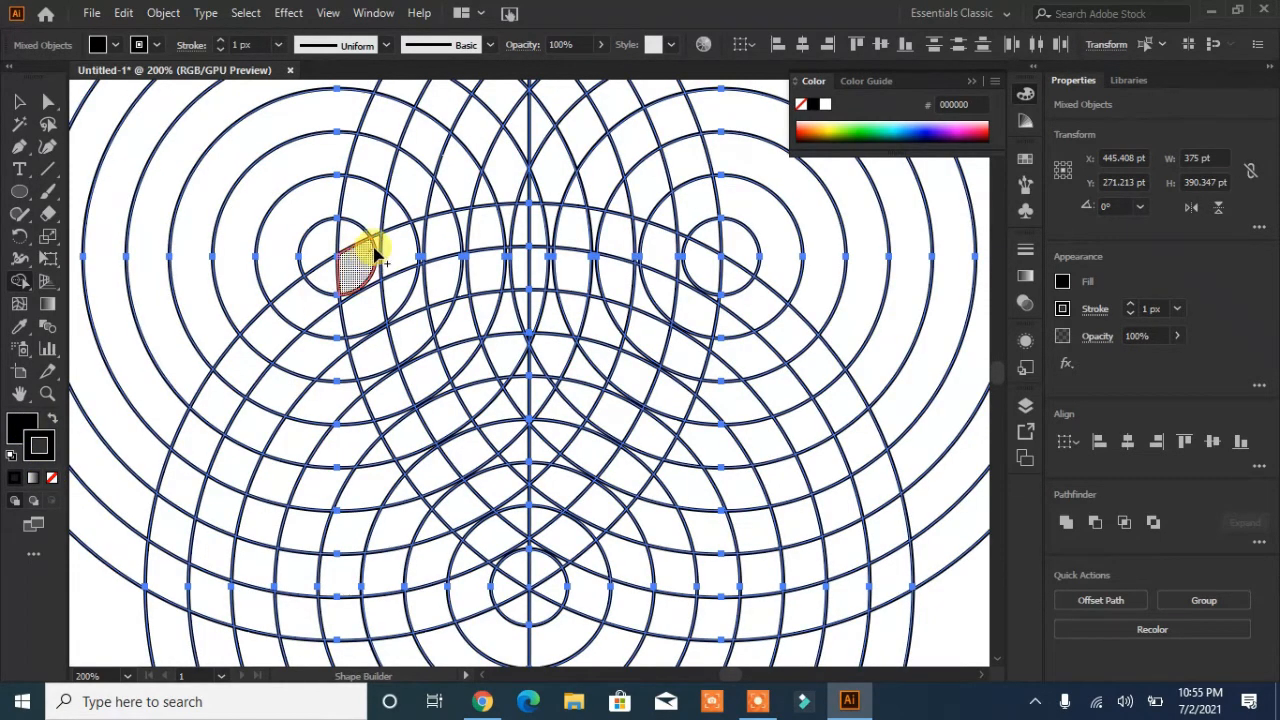
# Merge the grid cells with Shape Builder into a black V-shaped shield outline between the two upper circle centres, pointed at the lower centre
pyautogui.moveTo(368, 268)
pyautogui.mouseDown()
pyautogui.moveTo(392, 404)
pyautogui.moveTo(446, 506)
pyautogui.mouseUp()
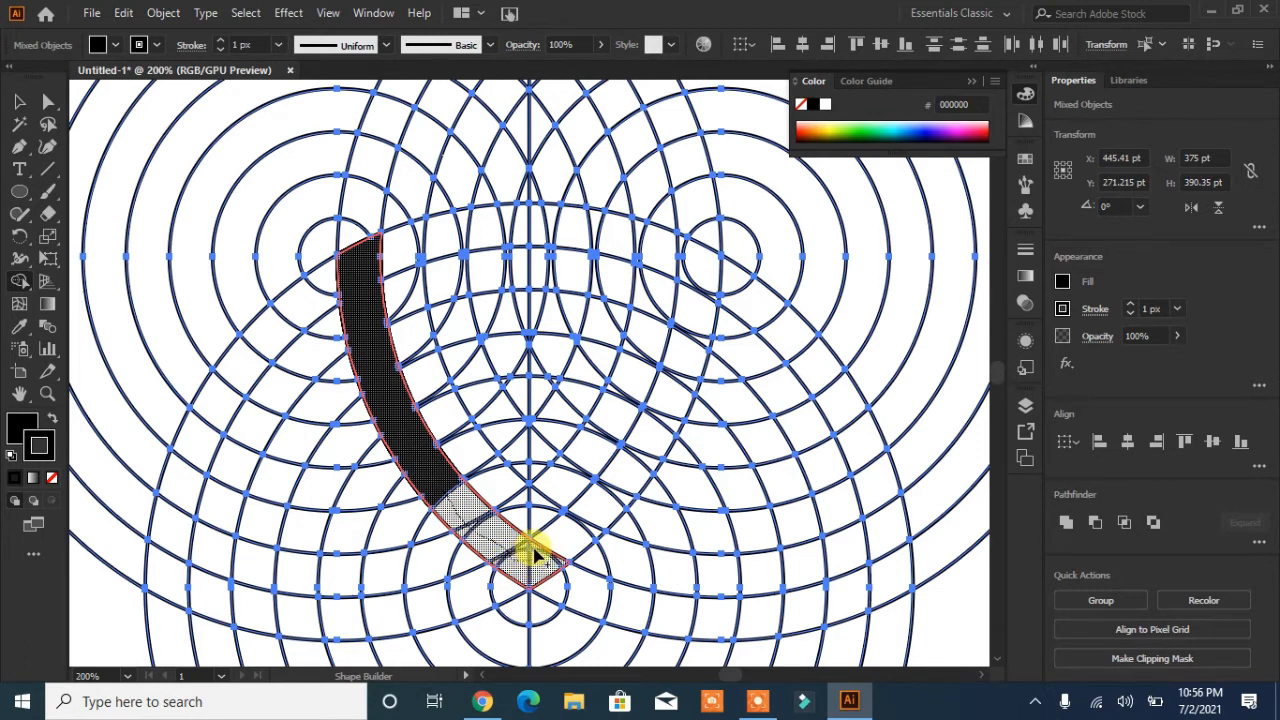
pyautogui.moveTo(535, 553)
pyautogui.mouseDown()
pyautogui.moveTo(615, 492)
pyautogui.moveTo(682, 386)
pyautogui.moveTo(706, 274)
pyautogui.mouseUp()
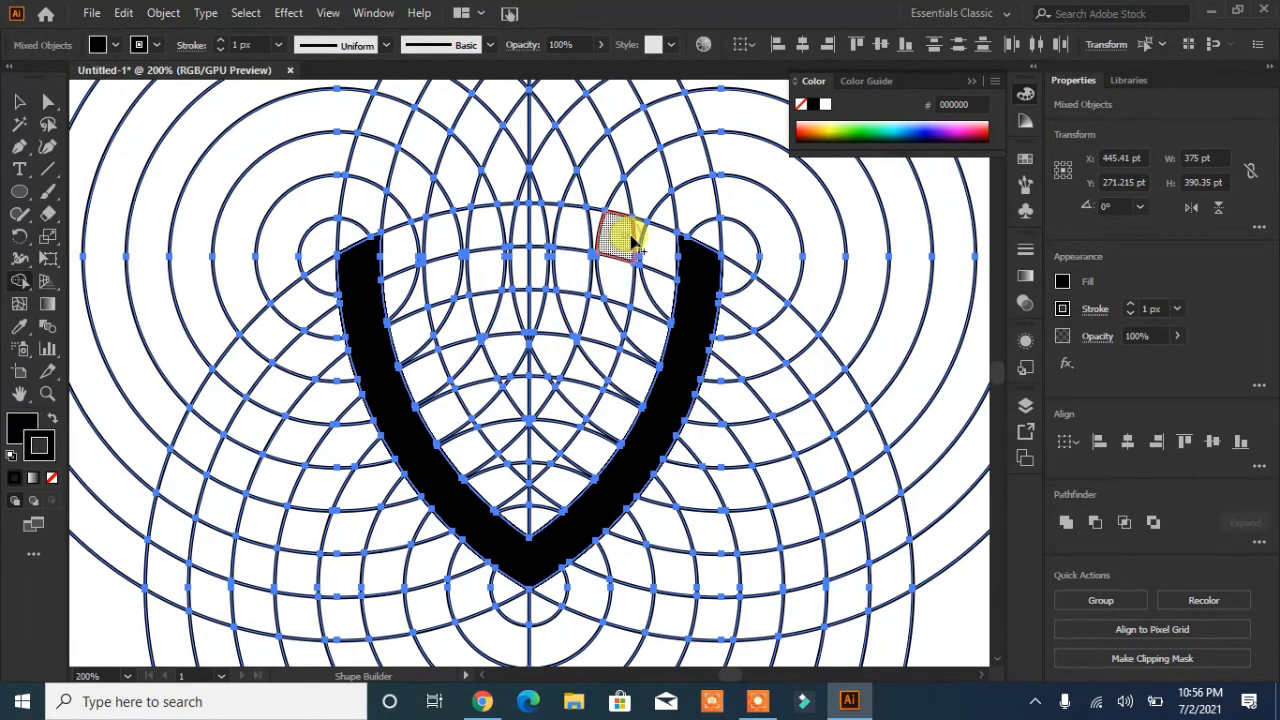
# Merge the grid cells inside the shield outline with Shape Builder into one continuous black S-shaped band ending in a hook
pyautogui.click(637, 240)
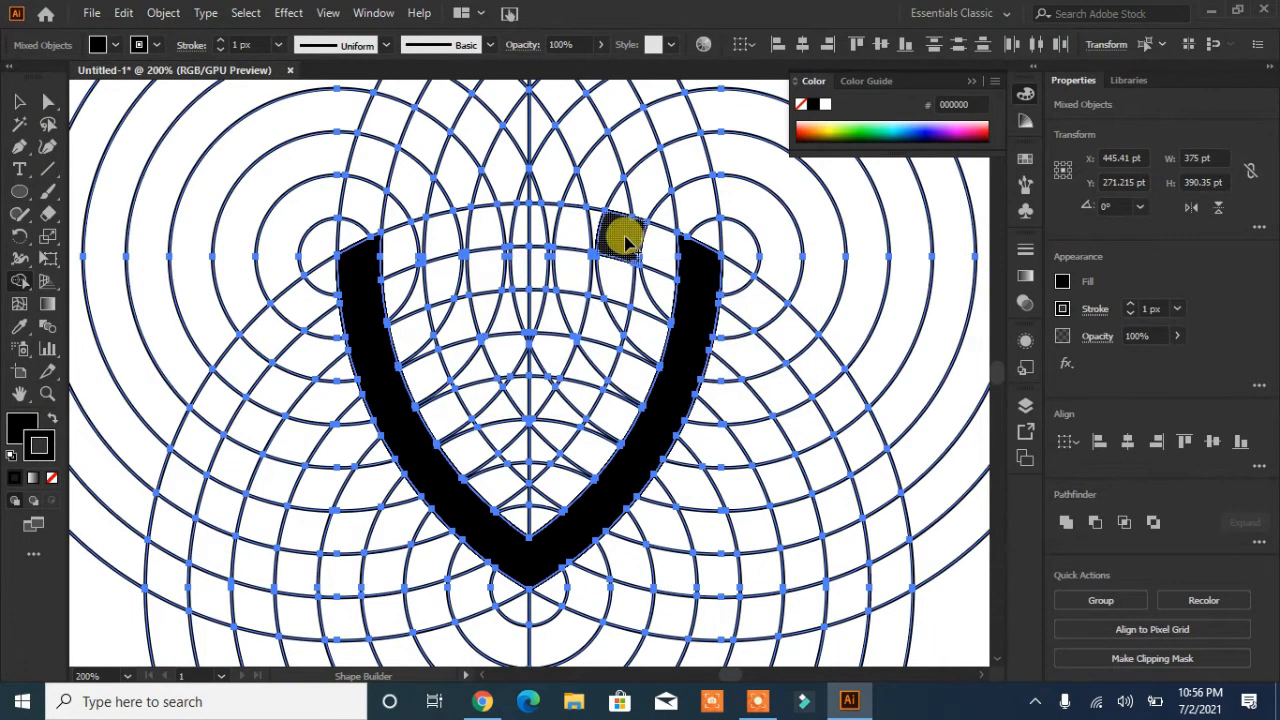
pyautogui.hotkey('ctrl', 'z')
pyautogui.moveTo(614, 229)
pyautogui.mouseDown()
pyautogui.moveTo(498, 227)
pyautogui.moveTo(451, 242)
pyautogui.moveTo(462, 302)
pyautogui.moveTo(446, 311)
pyautogui.moveTo(615, 318)
pyautogui.moveTo(553, 444)
pyautogui.mouseUp()
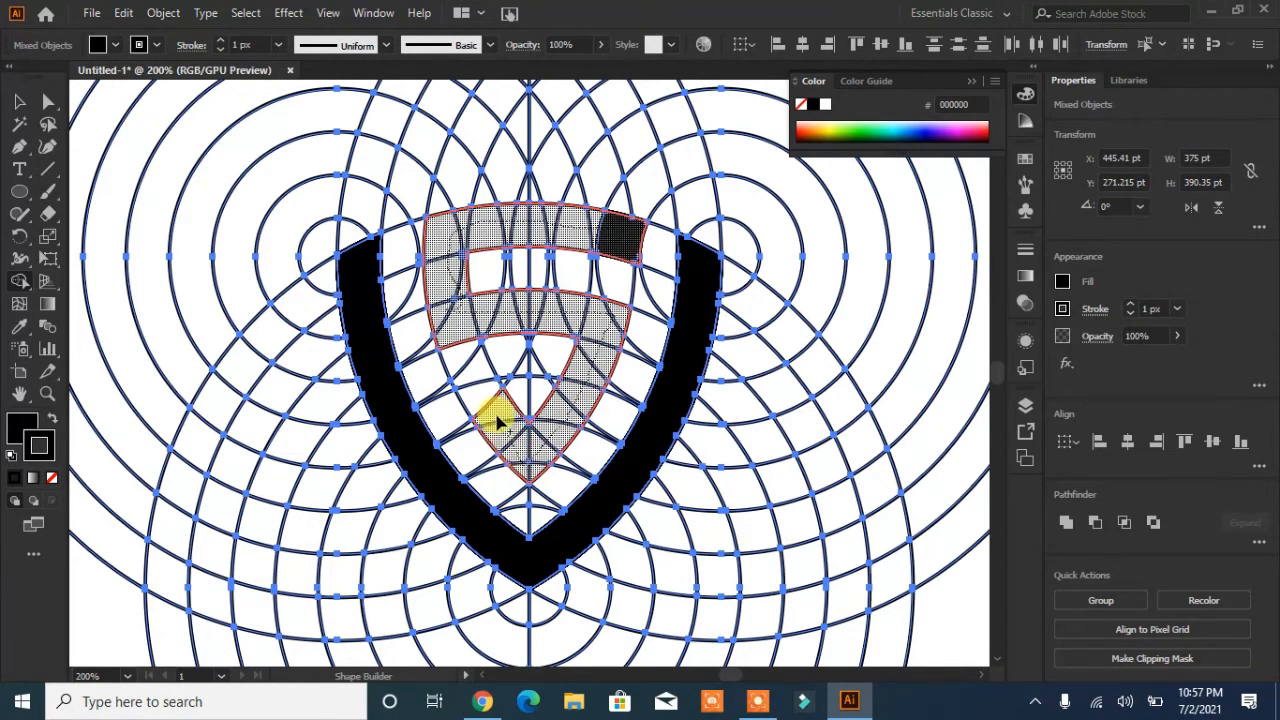
pyautogui.moveTo(497, 421); pyautogui.dragTo(497, 418)
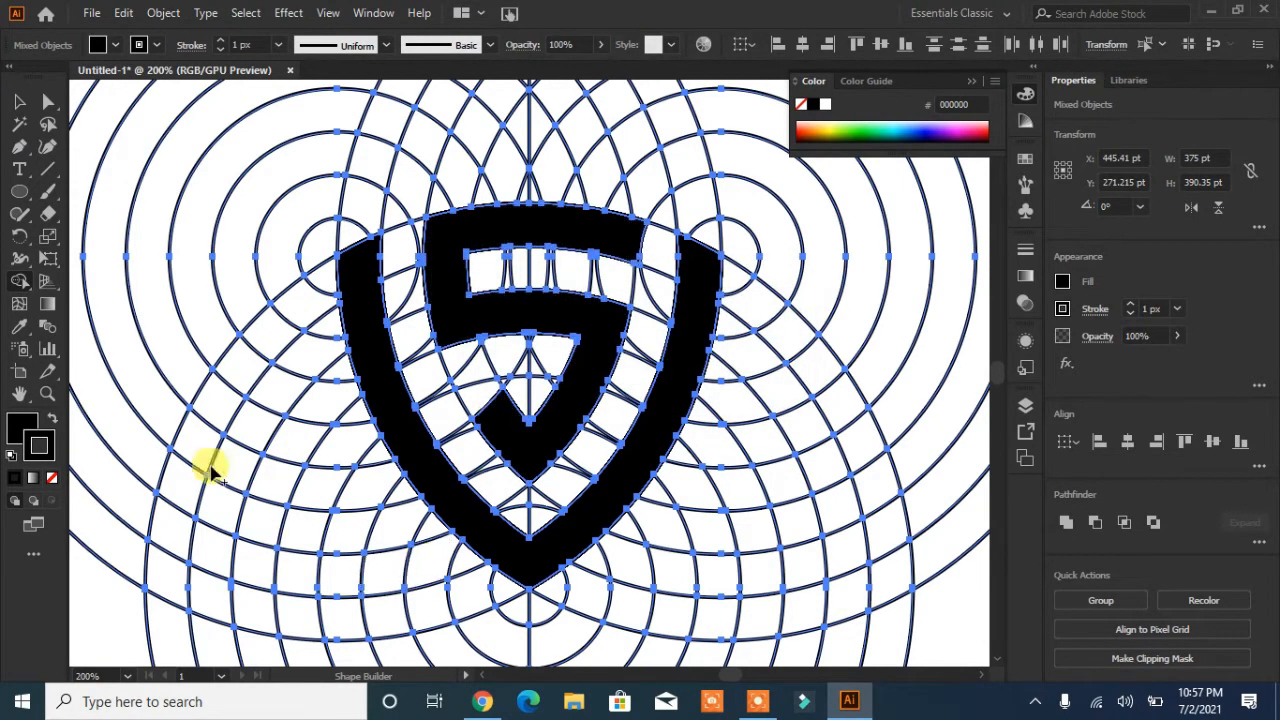
# Move both black shapes off the construction grid, about 297 pt right and 45 pt up, and delete all the grid circles and the line
pyautogui.hotkey('ctrl', '0')
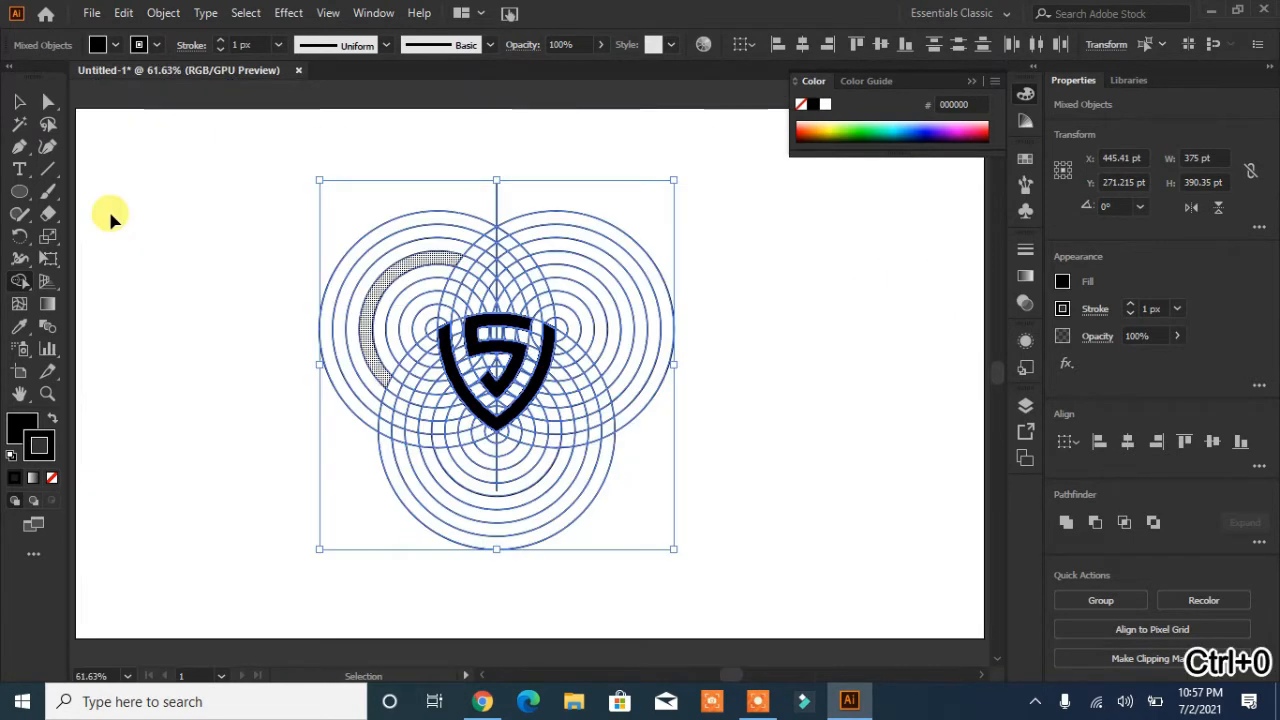
pyautogui.click(16, 101)
pyautogui.click(177, 220)
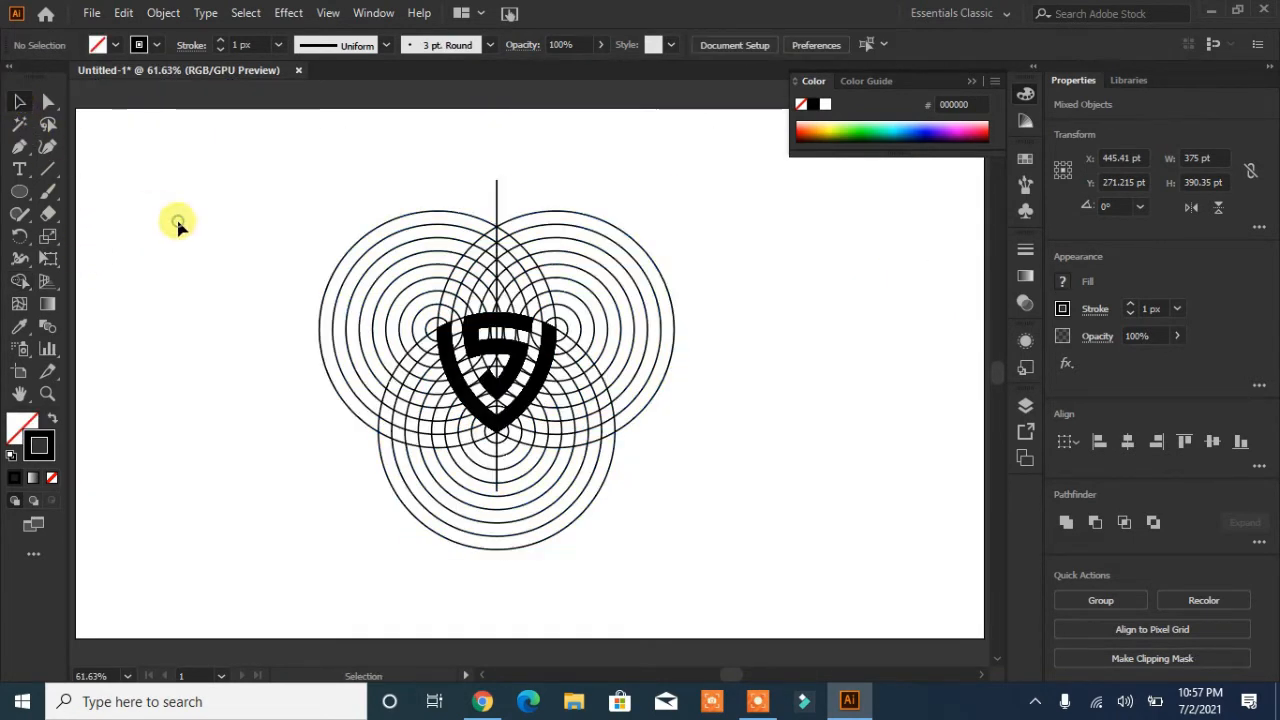
pyautogui.click(450, 378)
pyautogui.click(220, 297)
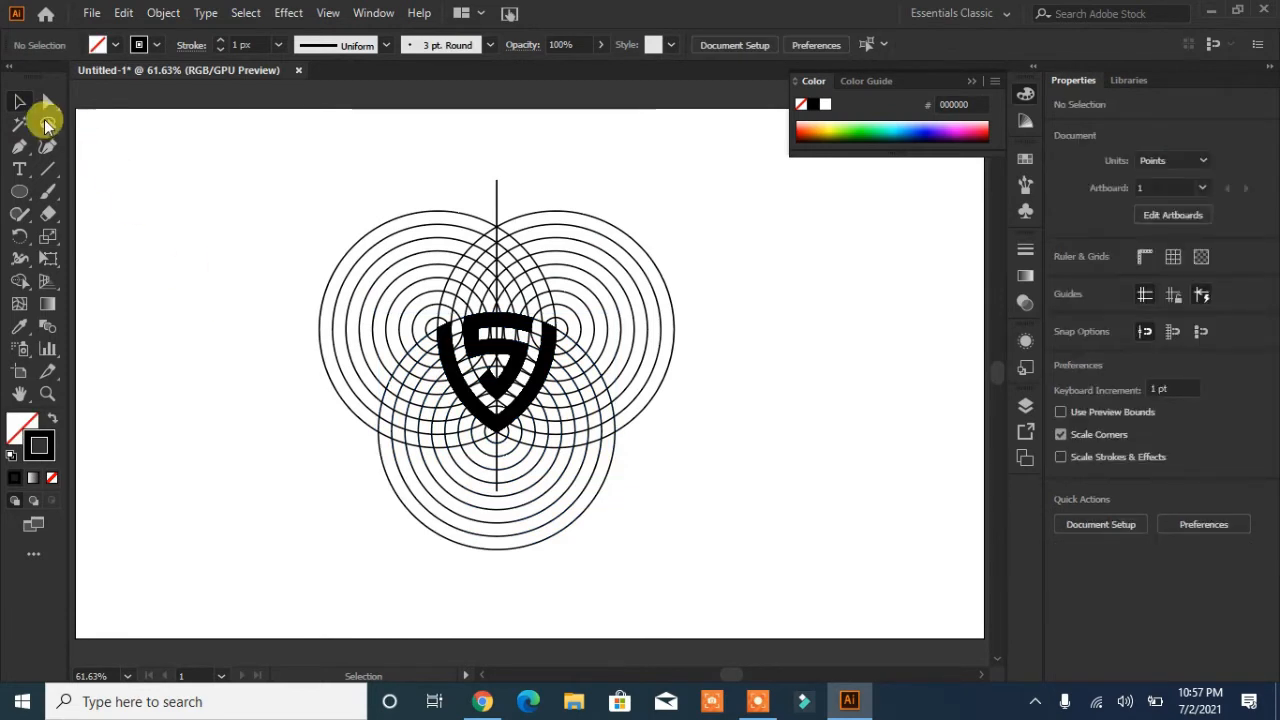
pyautogui.click(47, 101)
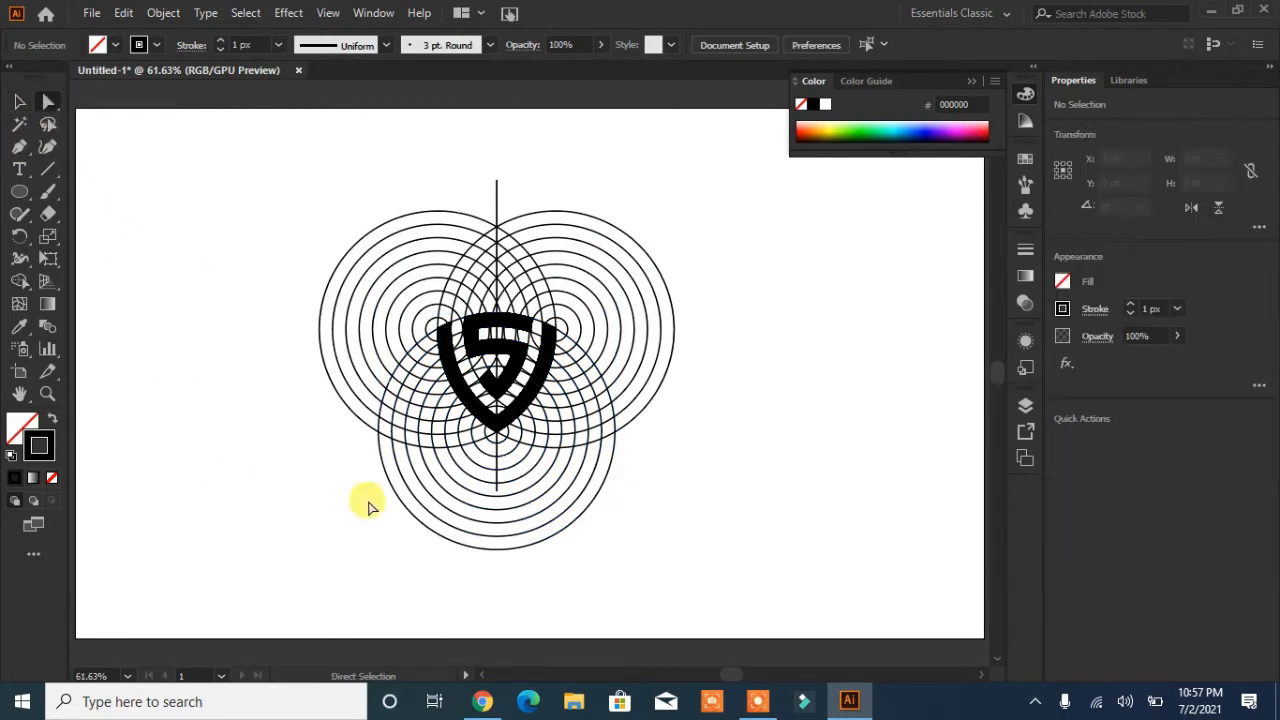
pyautogui.click(456, 383)
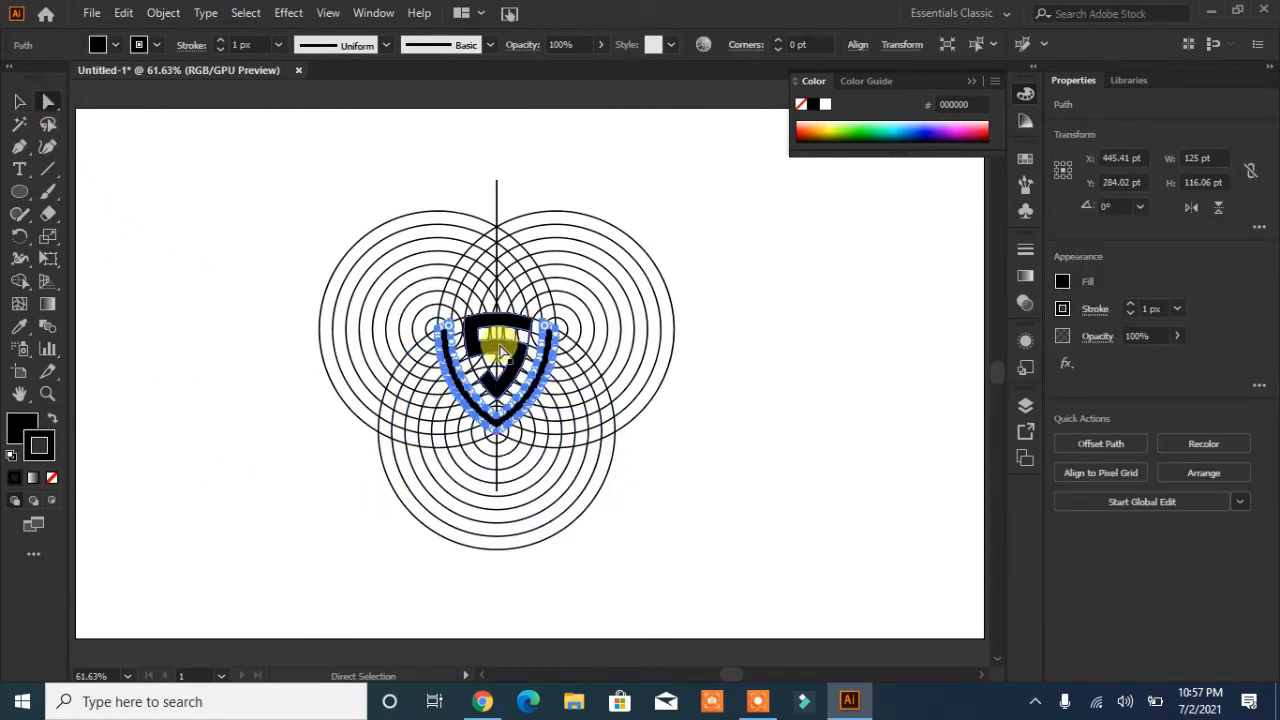
pyautogui.keyDown('shift'); pyautogui.click(500, 350); pyautogui.keyUp('shift')
pyautogui.click(19, 101)
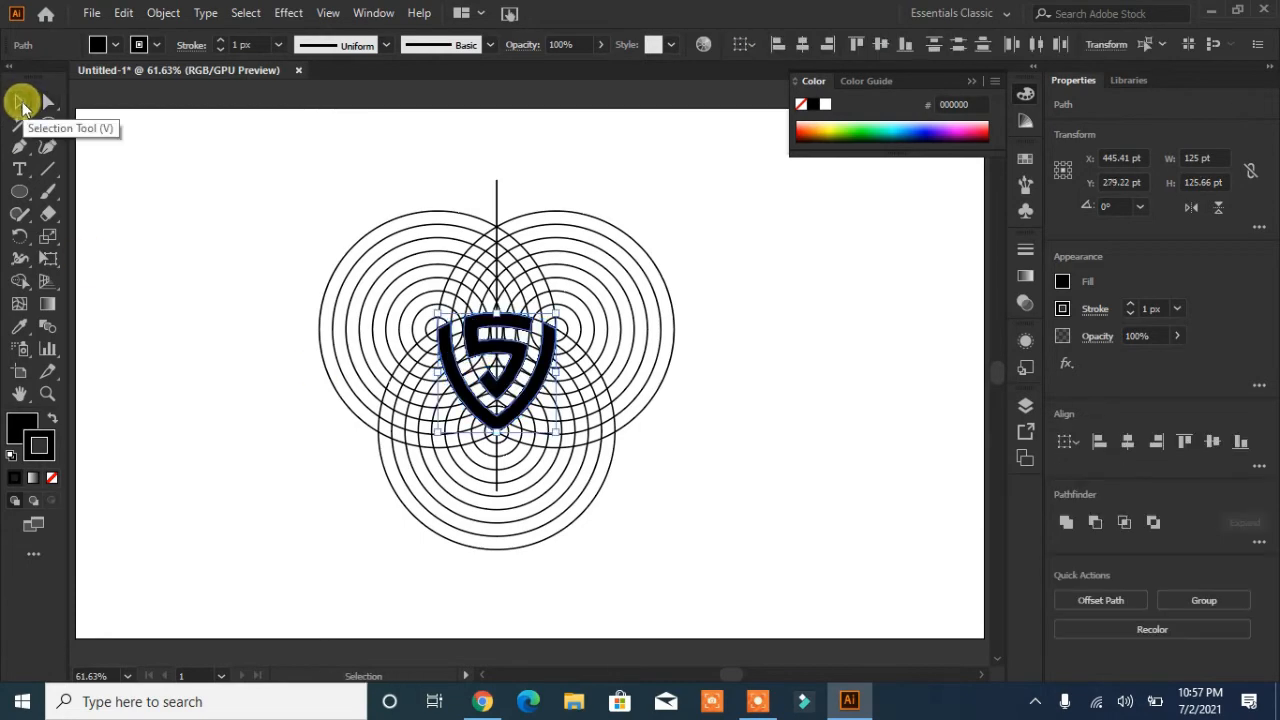
pyautogui.click(483, 360)
pyautogui.moveTo(483, 357); pyautogui.dragTo(762, 303)
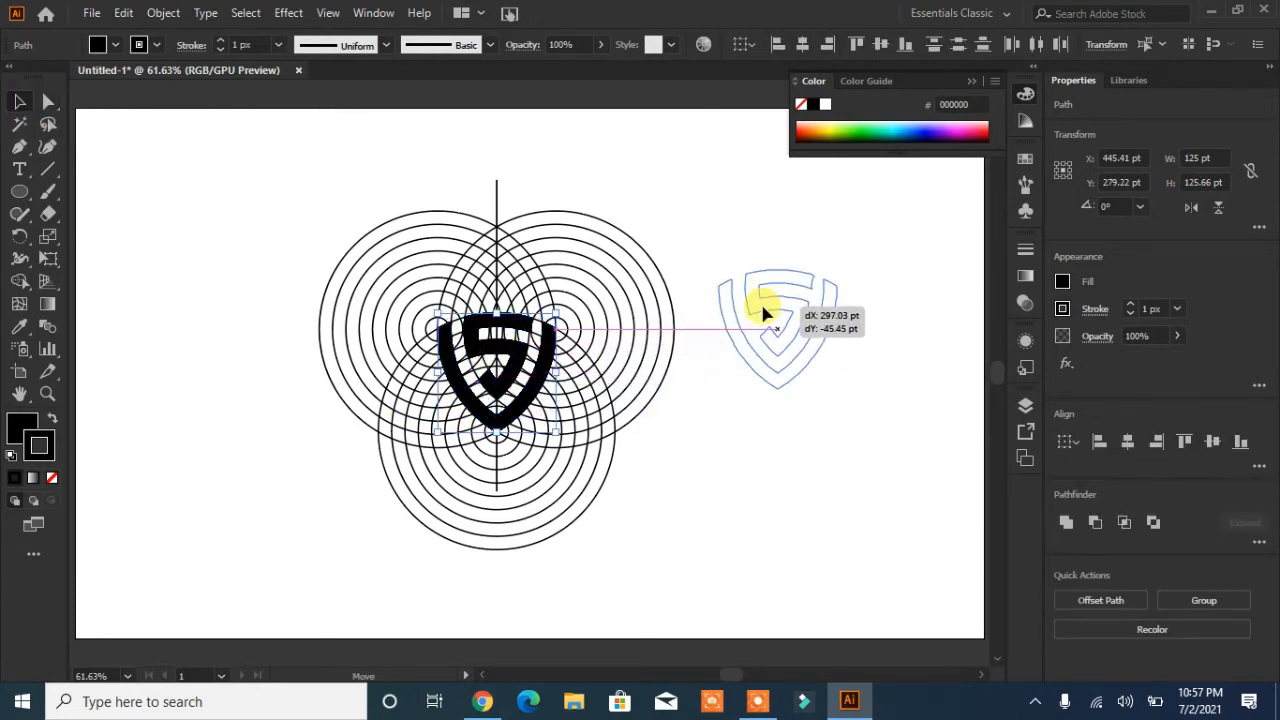
pyautogui.moveTo(662, 224); pyautogui.dragTo(333, 514)
pyautogui.press('Delete')
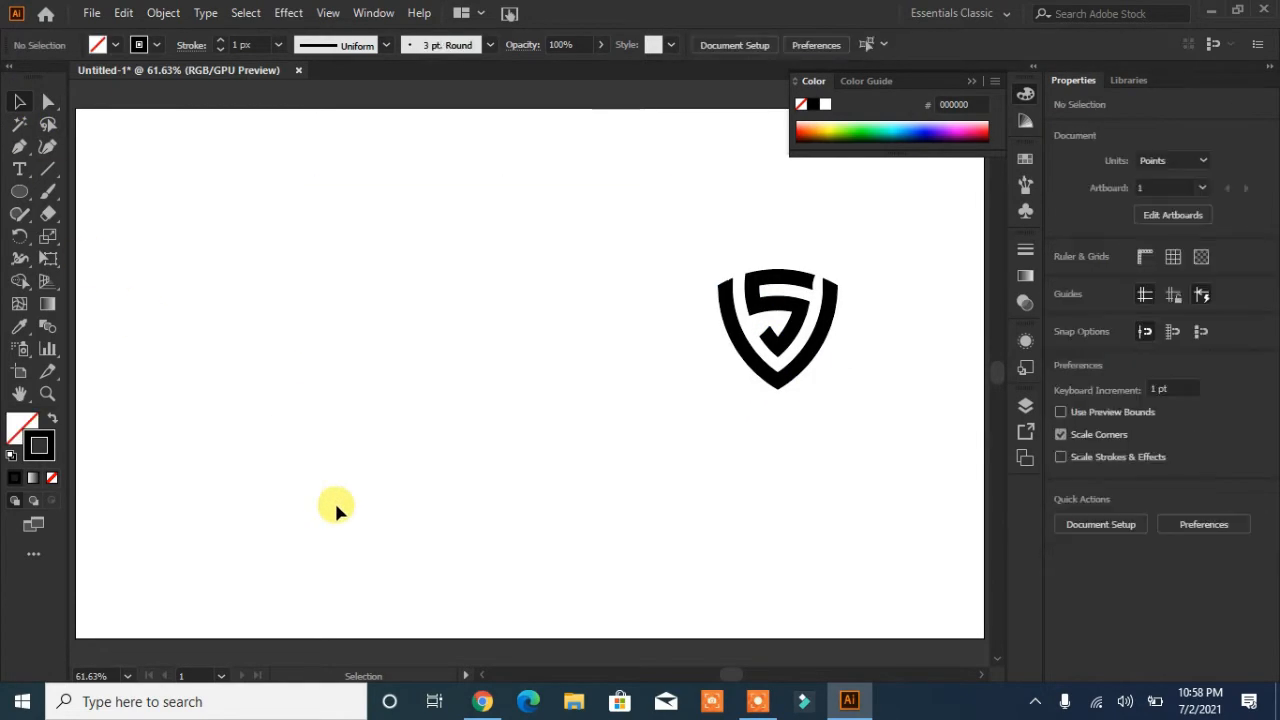
# Scale the shield logo proportionally to about 335 by 336 pt and place it in the upper middle of the artboard
pyautogui.moveTo(770, 345); pyautogui.dragTo(508, 393)
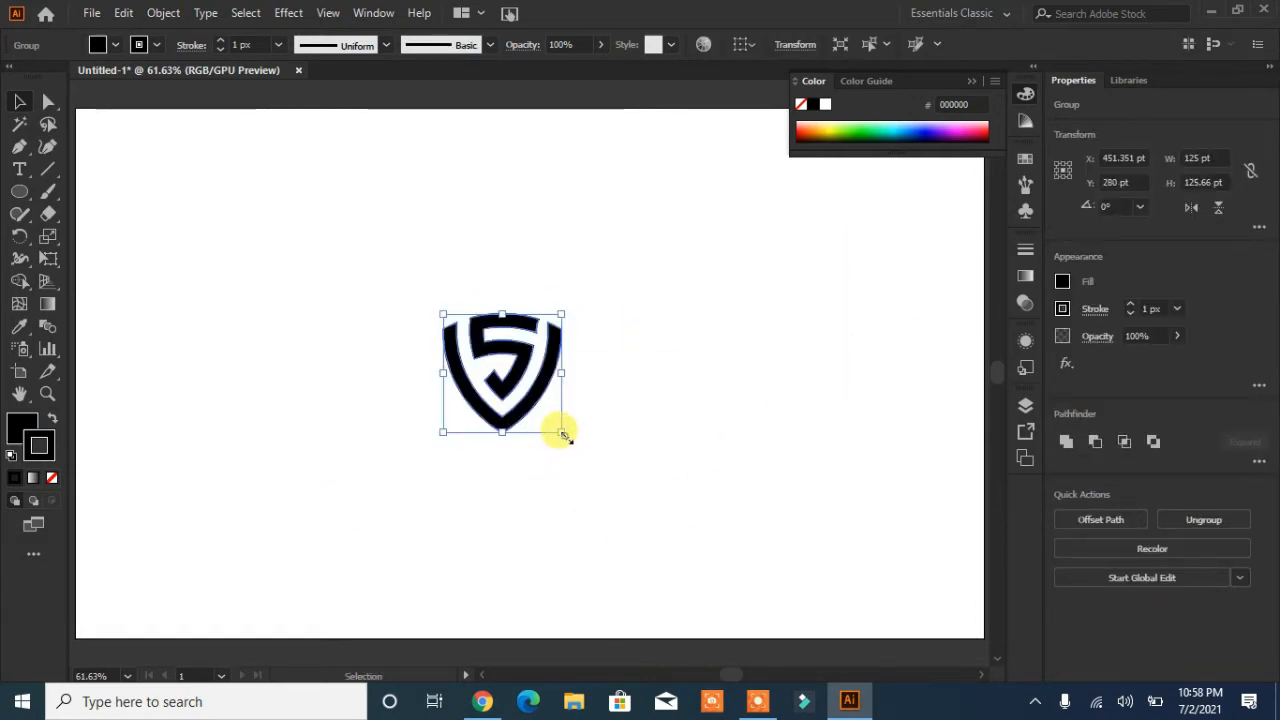
pyautogui.moveTo(563, 434); pyautogui.dragTo(660, 565)
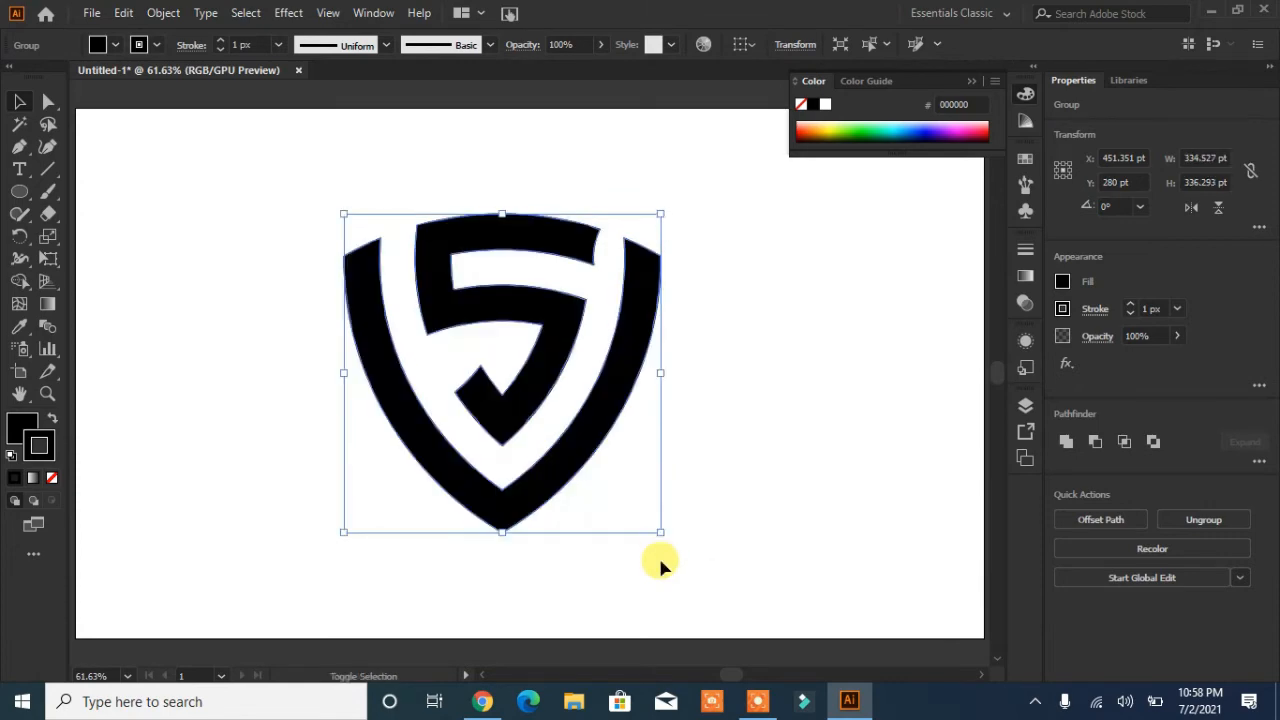
pyautogui.click(731, 498)
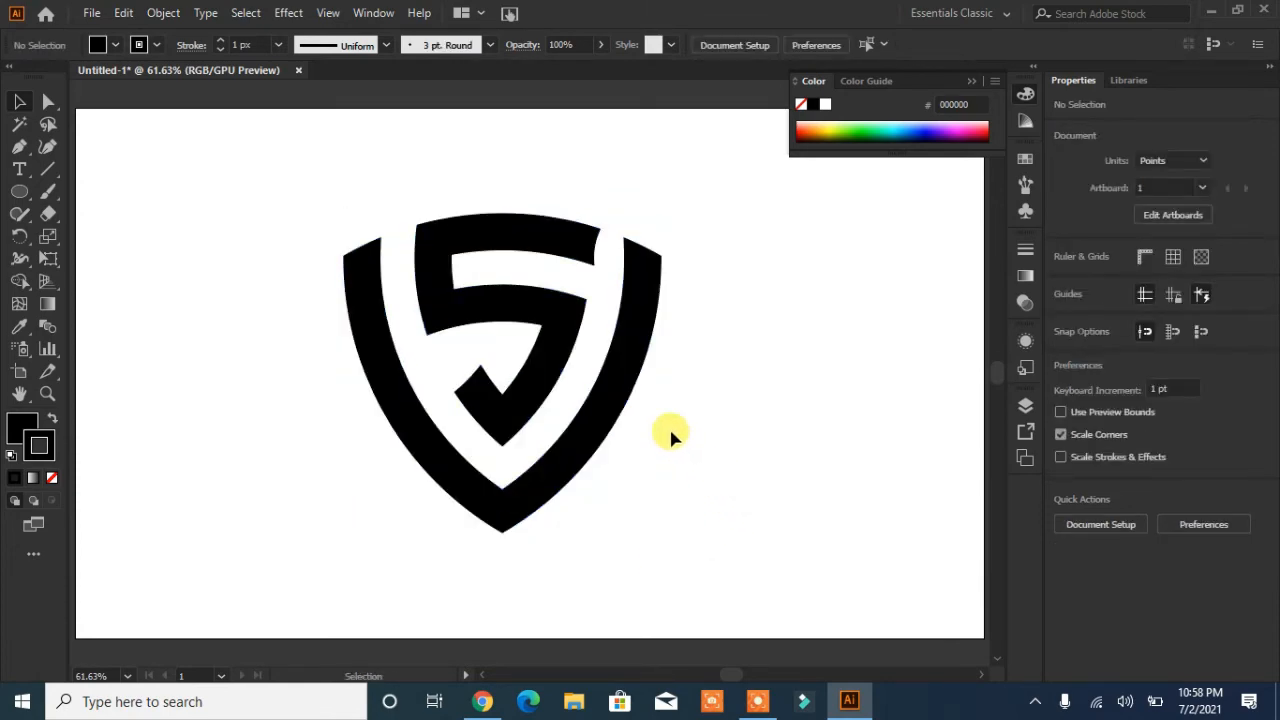
pyautogui.moveTo(629, 371); pyautogui.dragTo(634, 320)
pyautogui.click(766, 449)
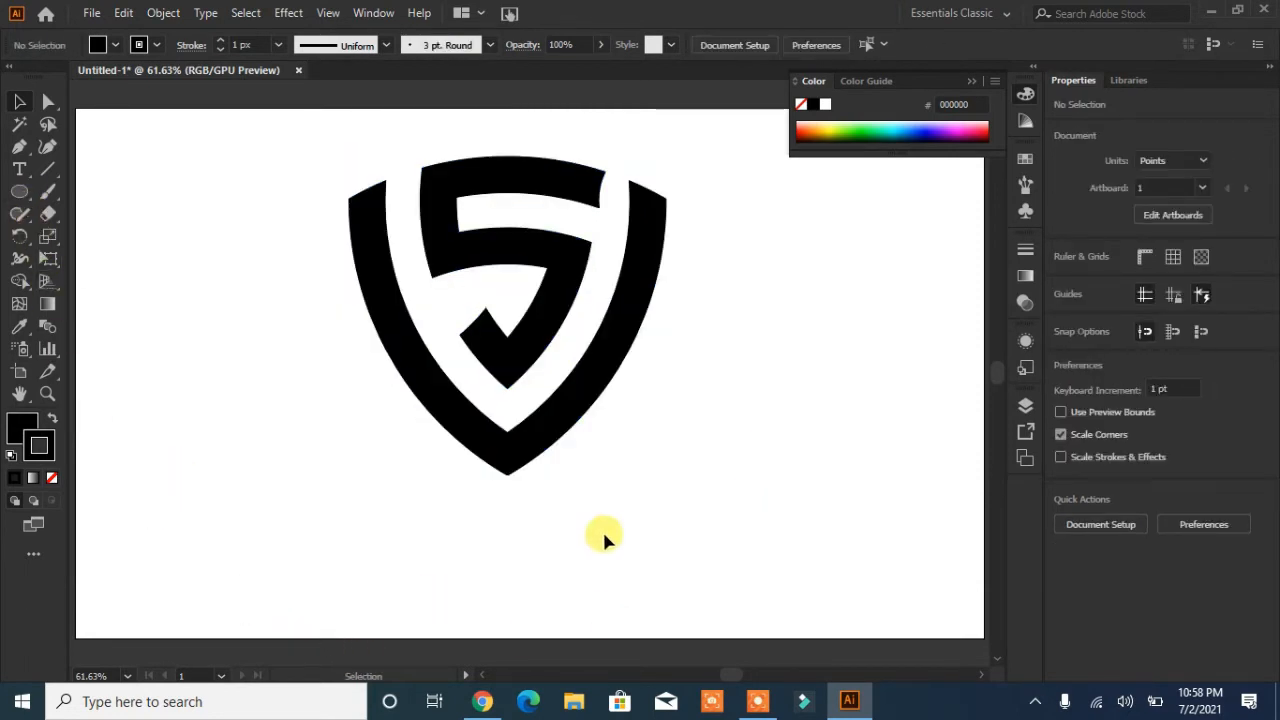
# Fill the shield logo with the dark blue swatch
pyautogui.click(400, 329)
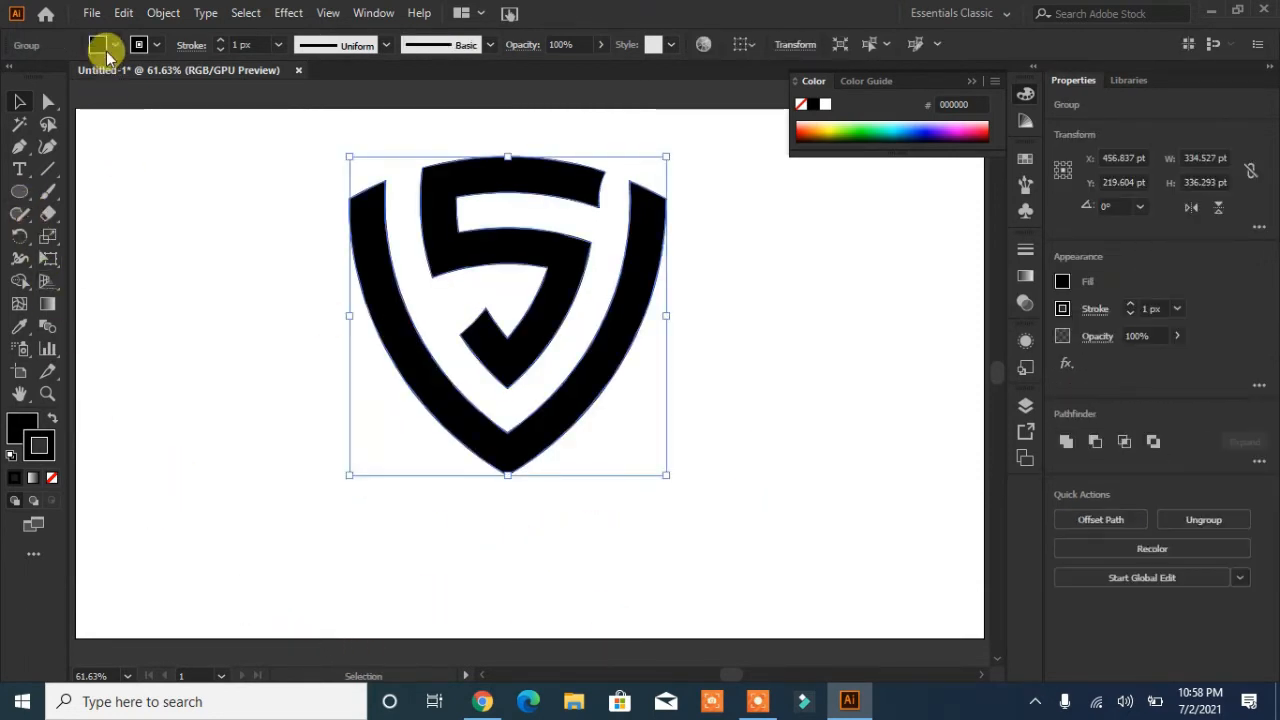
pyautogui.click(108, 52)
pyautogui.click(157, 89)
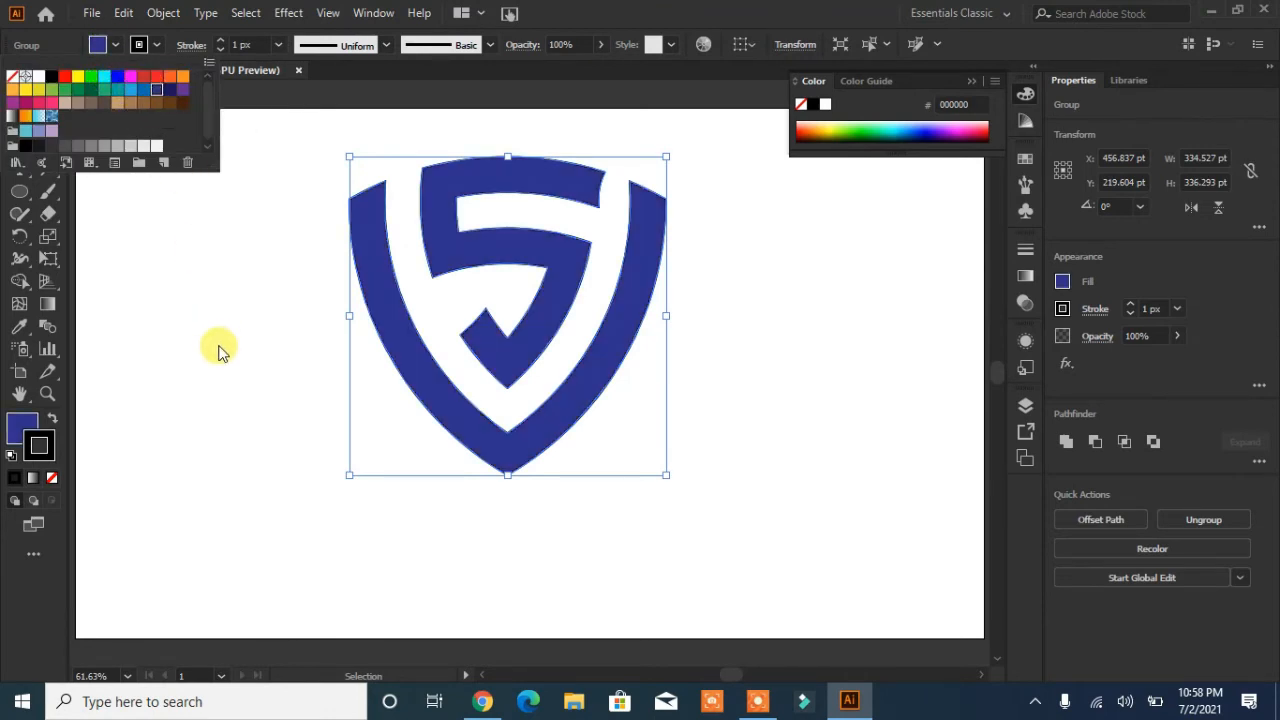
# Give the shield logo a purple 6C12D6 fill, remove its stroke and deselect it
pyautogui.doubleClick(22, 425)
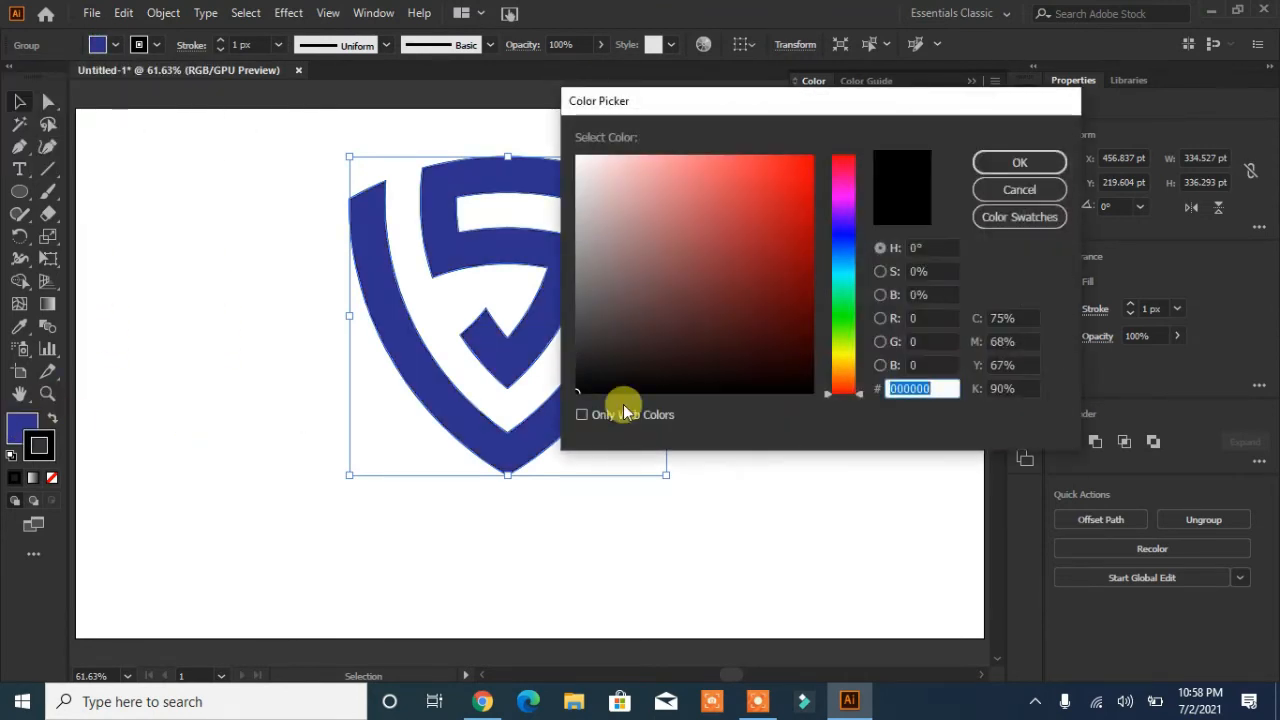
pyautogui.click(845, 215)
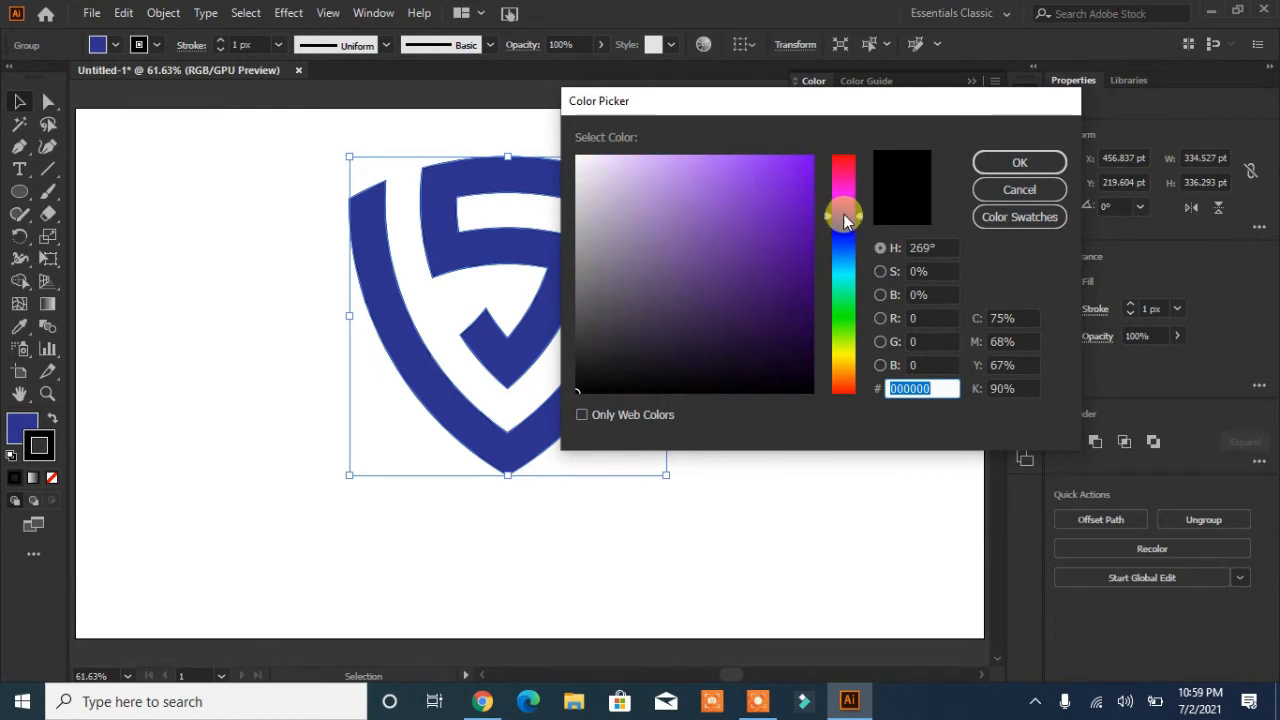
pyautogui.click(794, 193)
pyautogui.click(1010, 161)
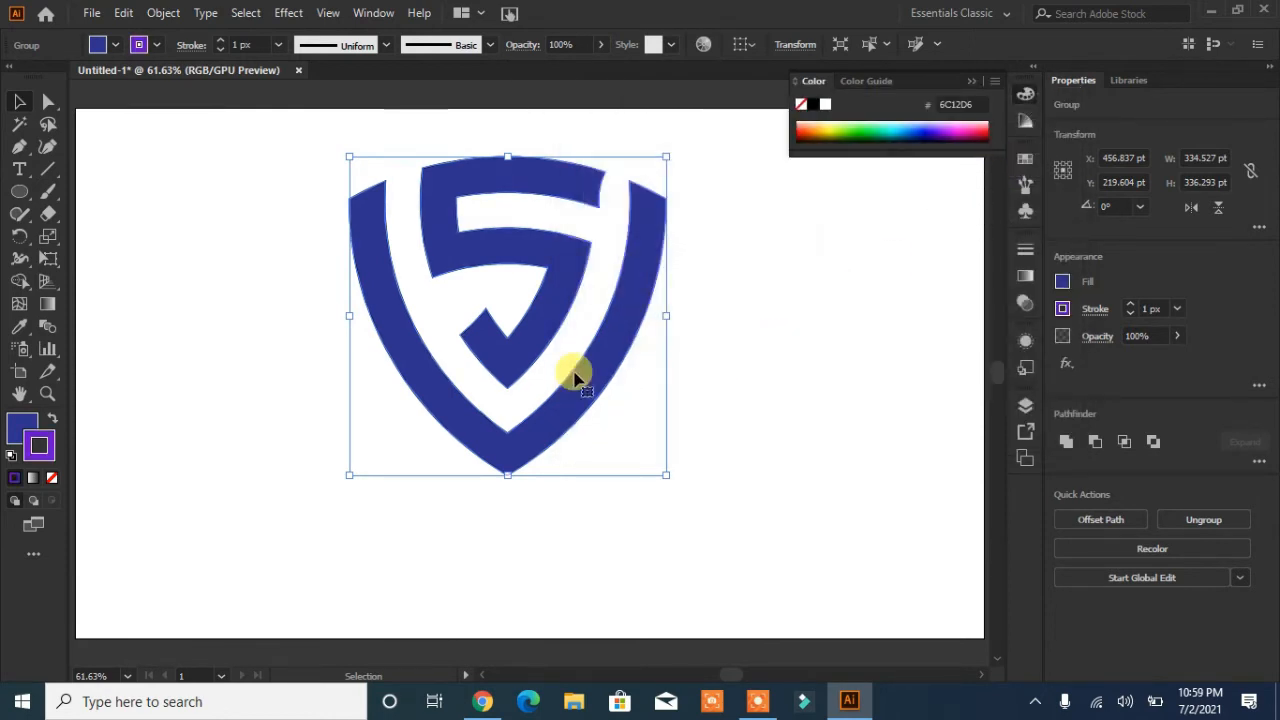
pyautogui.click(53, 420)
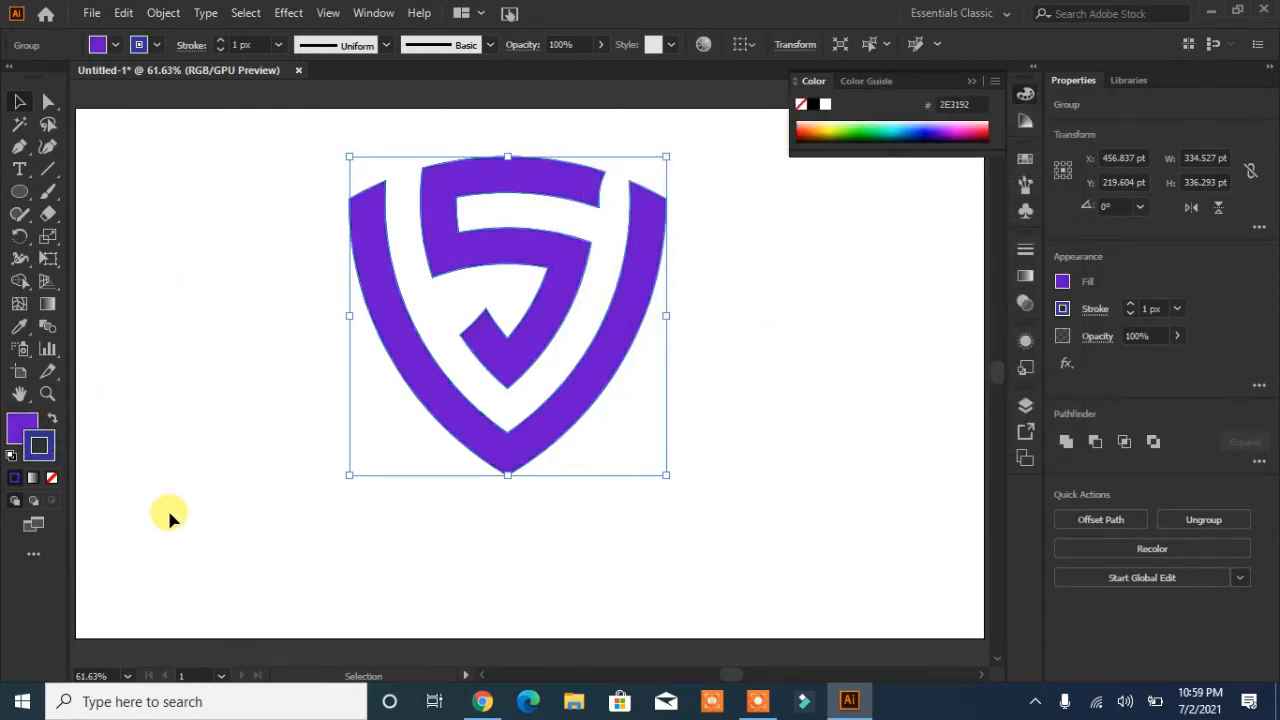
pyautogui.click(52, 479)
pyautogui.click(191, 466)
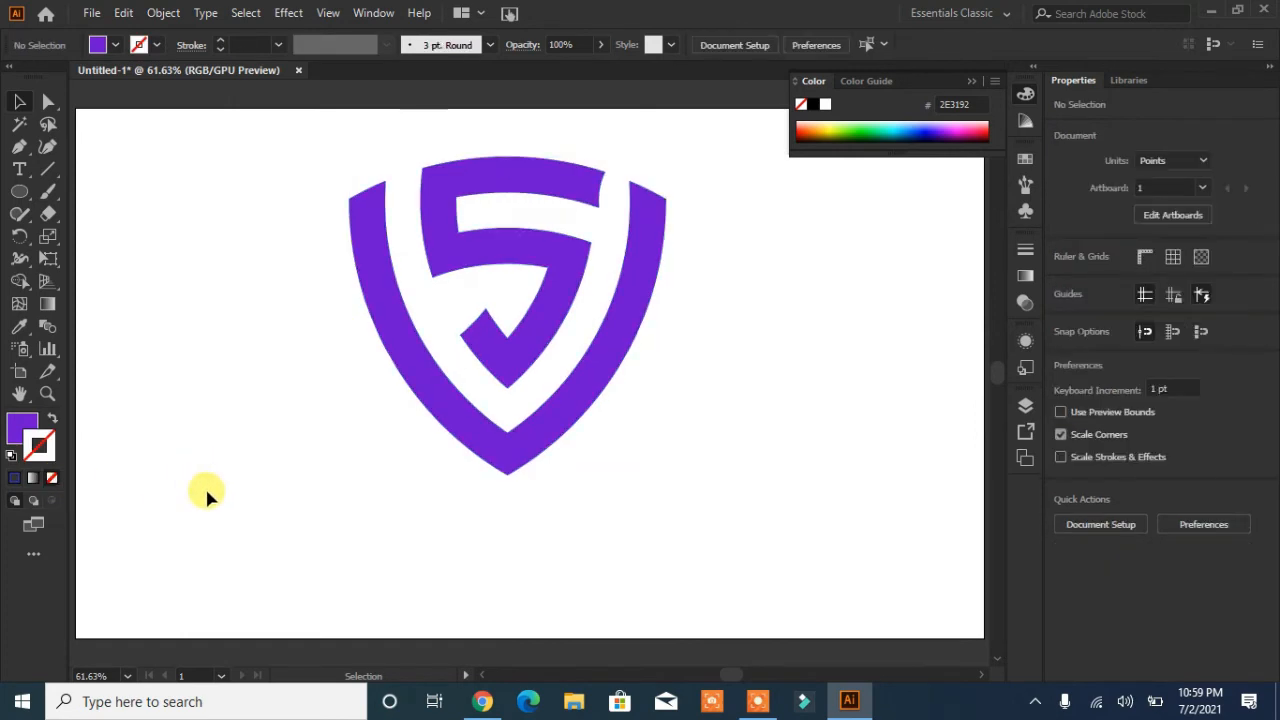
# Add the text "logo name" in black, enlarge it to about 86 px and position it beneath the shield
pyautogui.click(224, 472)
pyautogui.moveTo(228, 479); pyautogui.dragTo(542, 548)
pyautogui.moveTo(429, 529); pyautogui.dragTo(590, 523)
pyautogui.click(729, 429)
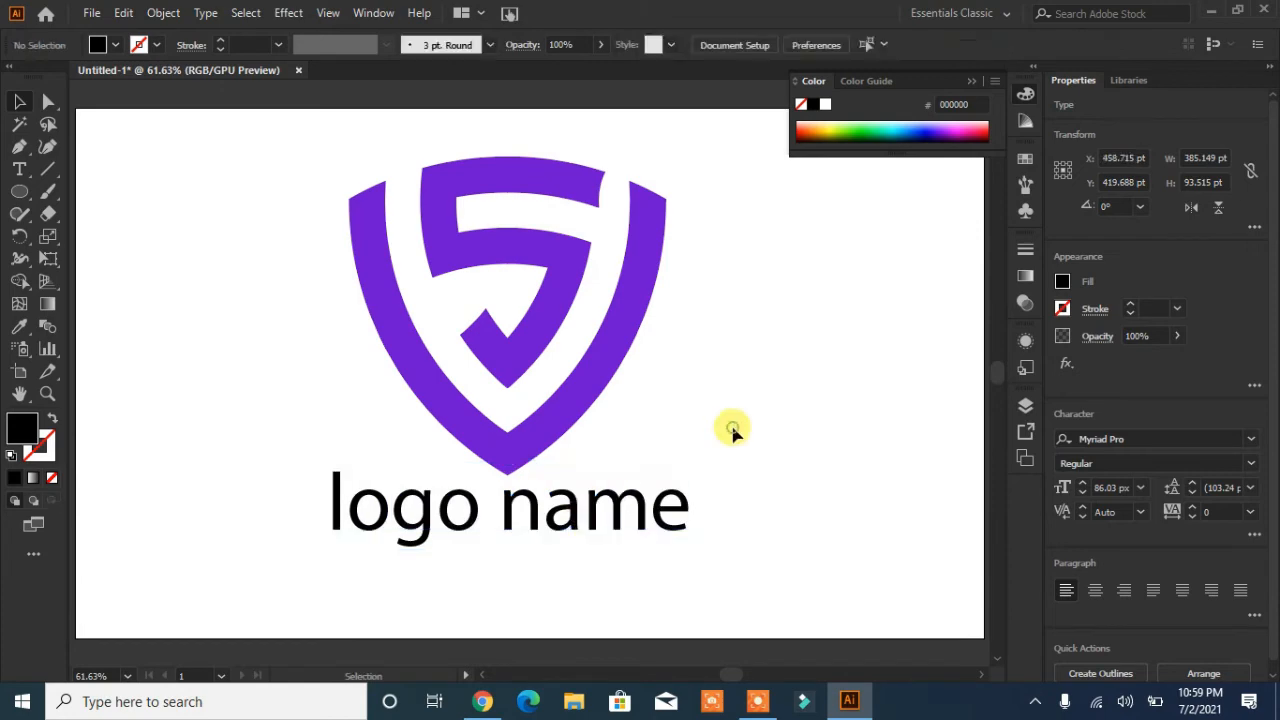
# Change the text to uppercase "LOGO NAME" in the Impact font and centre it below the shield
pyautogui.click(666, 509)
pyautogui.click(746, 45)
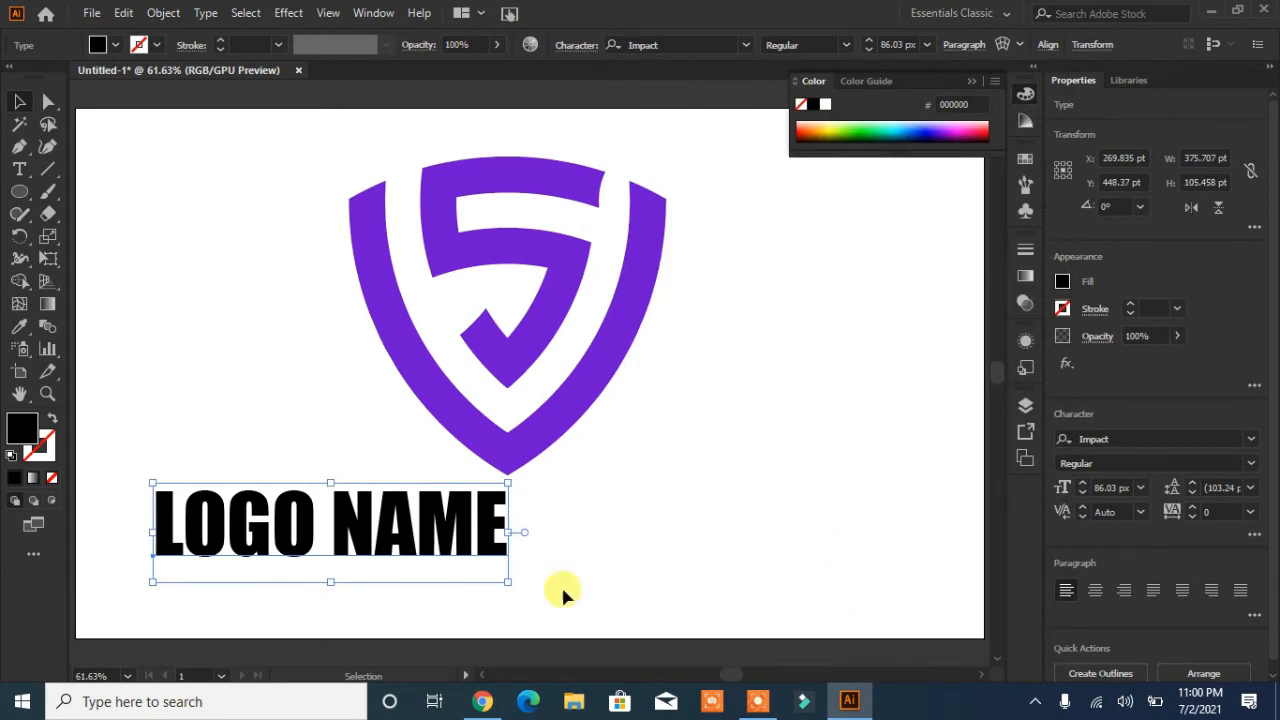
pyautogui.moveTo(432, 537); pyautogui.dragTo(607, 537)
# Colour the LOGO NAME text with the shield's purple using the Eyedropper and deselect it
pyautogui.click(19, 326)
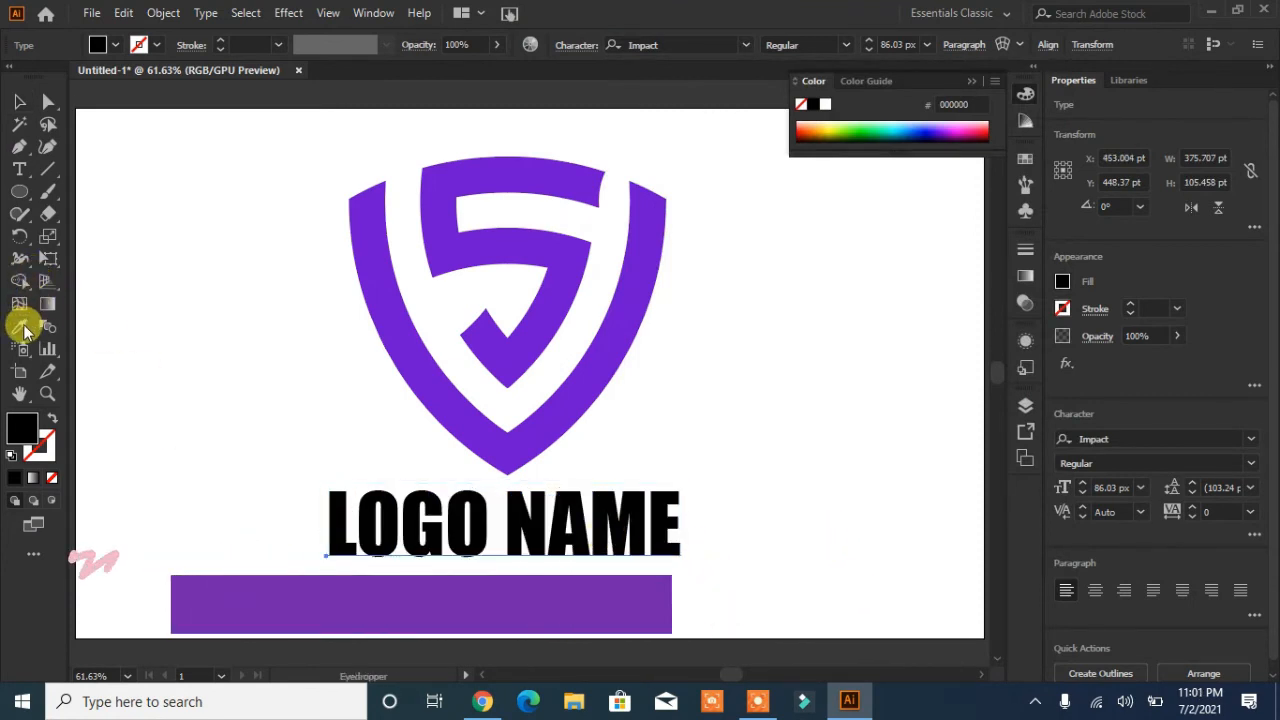
pyautogui.click(363, 245)
pyautogui.press('v')
pyautogui.click(215, 314)
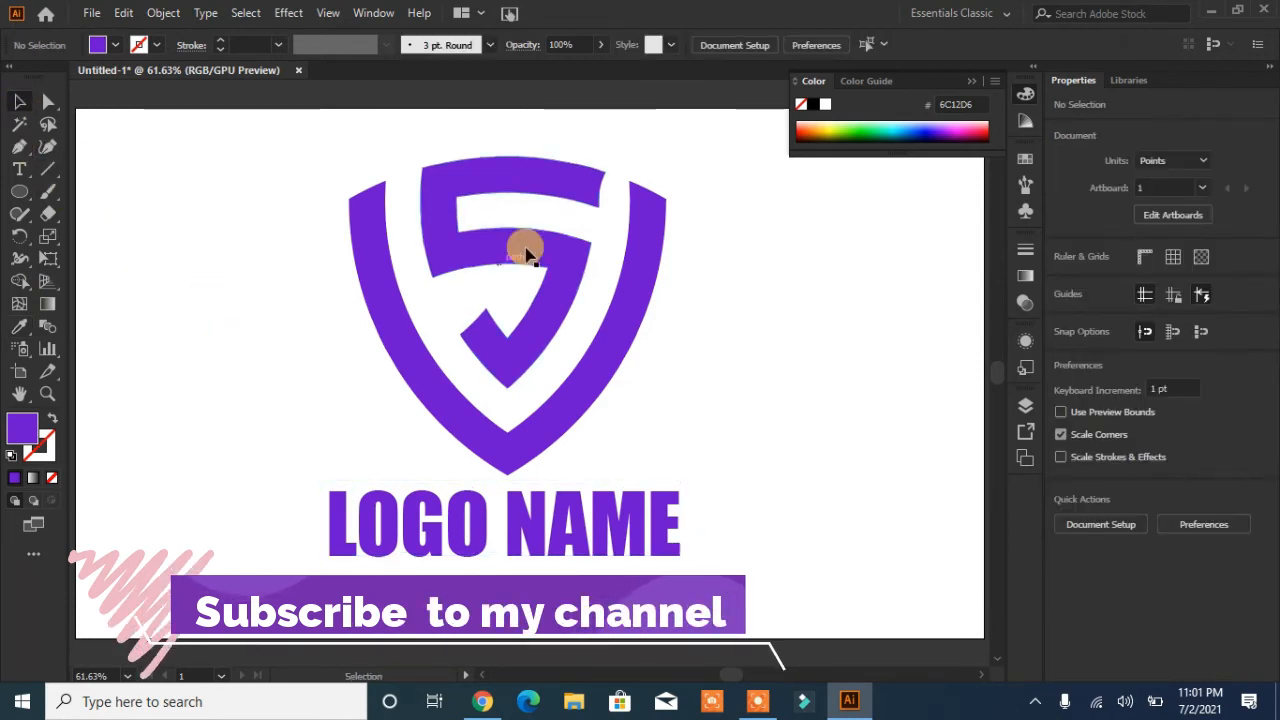
# Scale the shield and its text together to about 248 by 297 pt and shift them slightly right and up on the artboard
pyautogui.moveTo(700, 171); pyautogui.dragTo(296, 566)
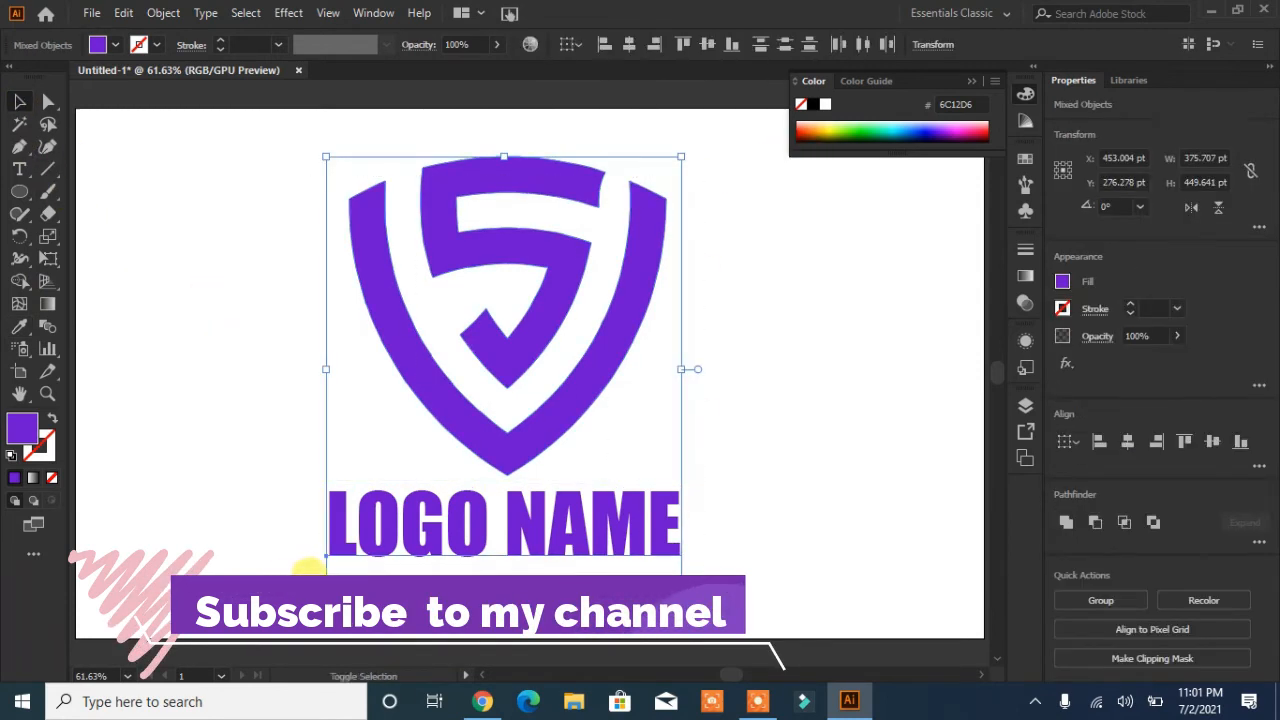
pyautogui.moveTo(692, 566); pyautogui.dragTo(545, 523)
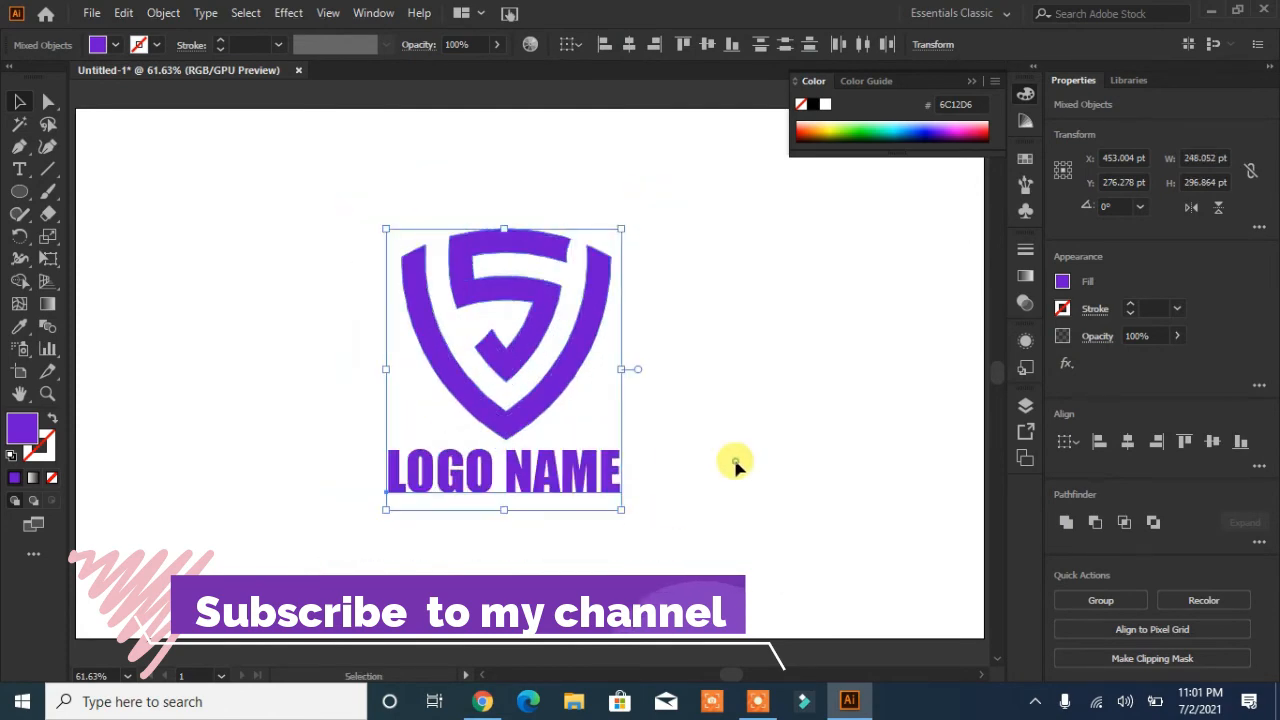
pyautogui.click(737, 463)
pyautogui.moveTo(353, 511); pyautogui.dragTo(353, 511)
pyautogui.moveTo(480, 395); pyautogui.dragTo(508, 375)
pyautogui.click(757, 491)
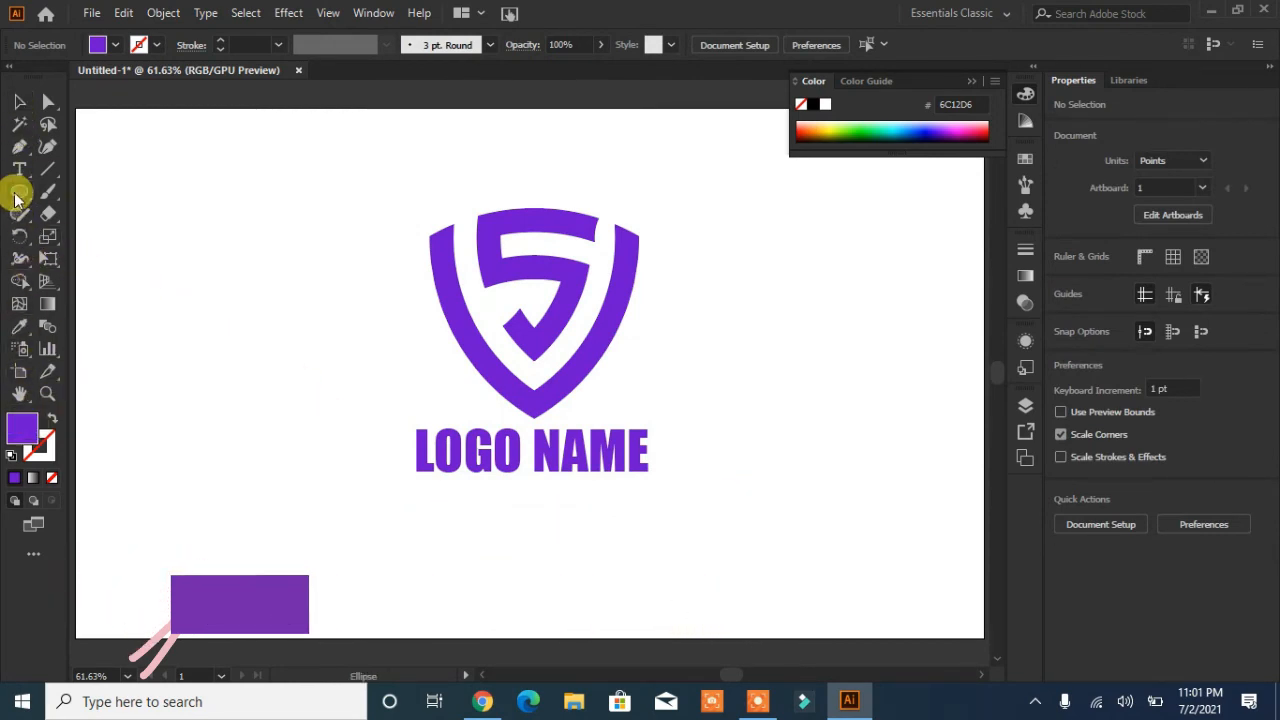
pyautogui.click(19, 191)
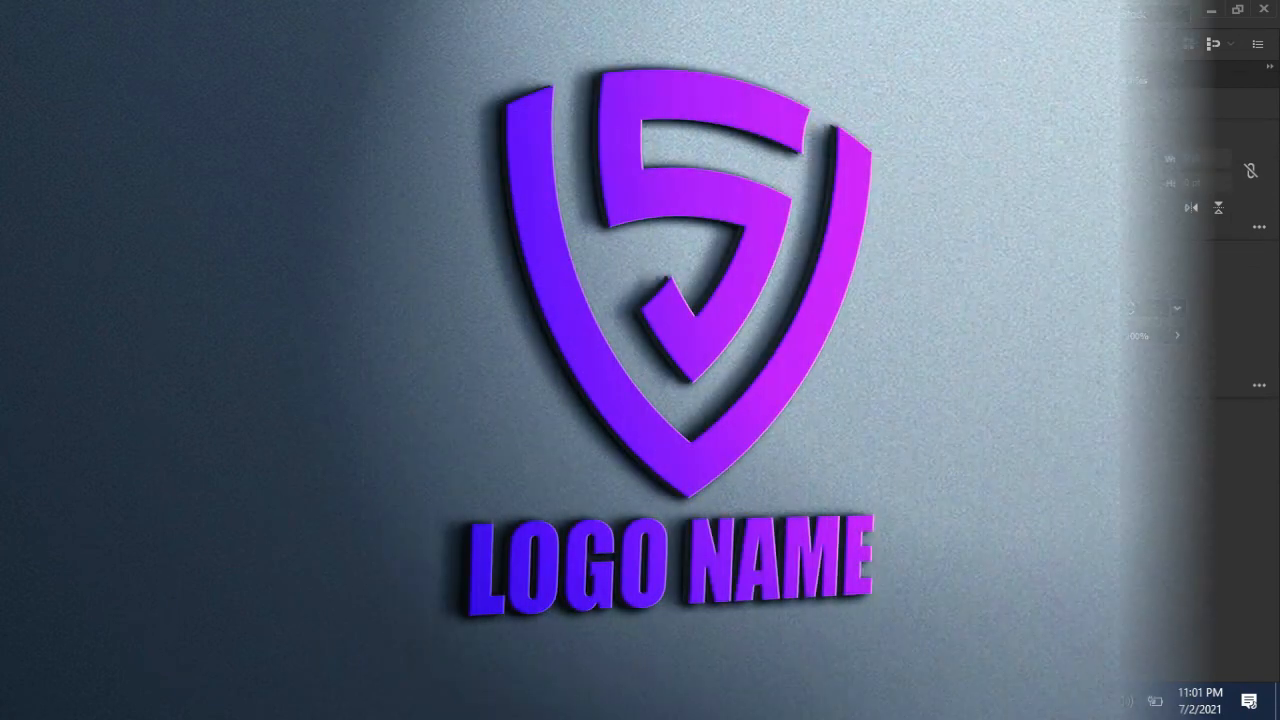